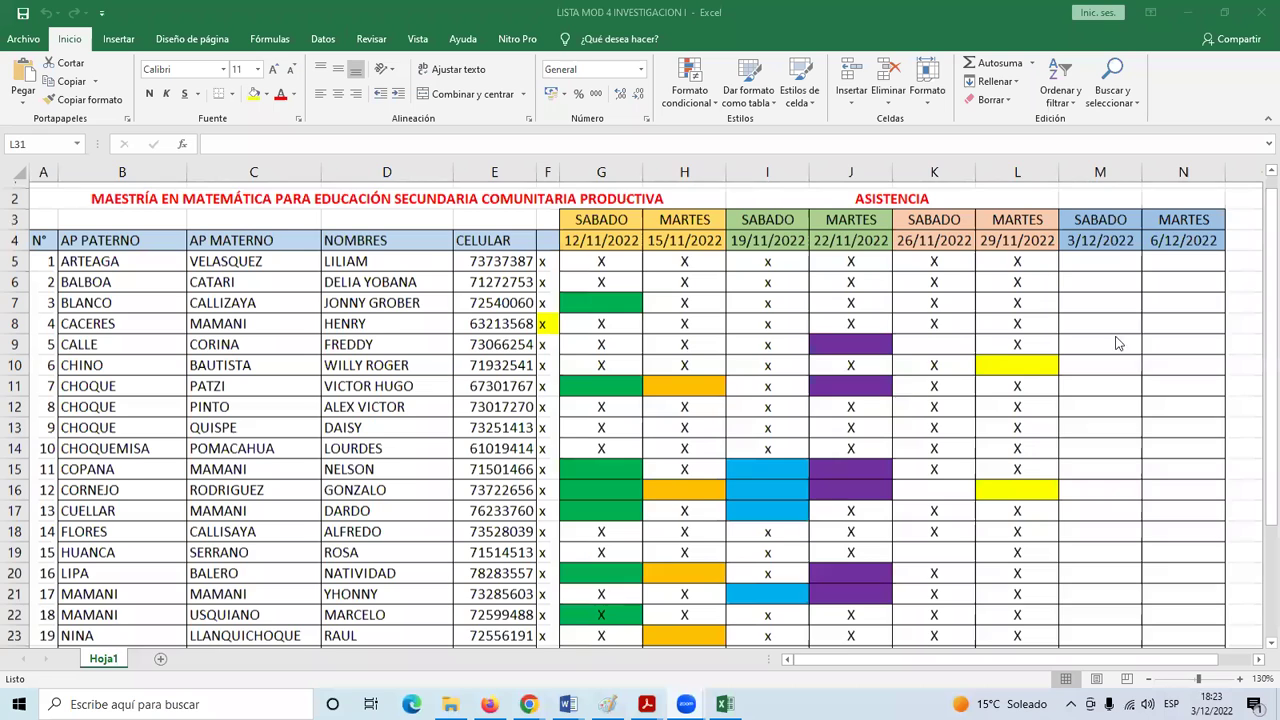
Mark students 1 to 4 as present with an X in the 3/12/2022 attendance column (M5 to M8)
scroll(1106, 301, "down", 3)
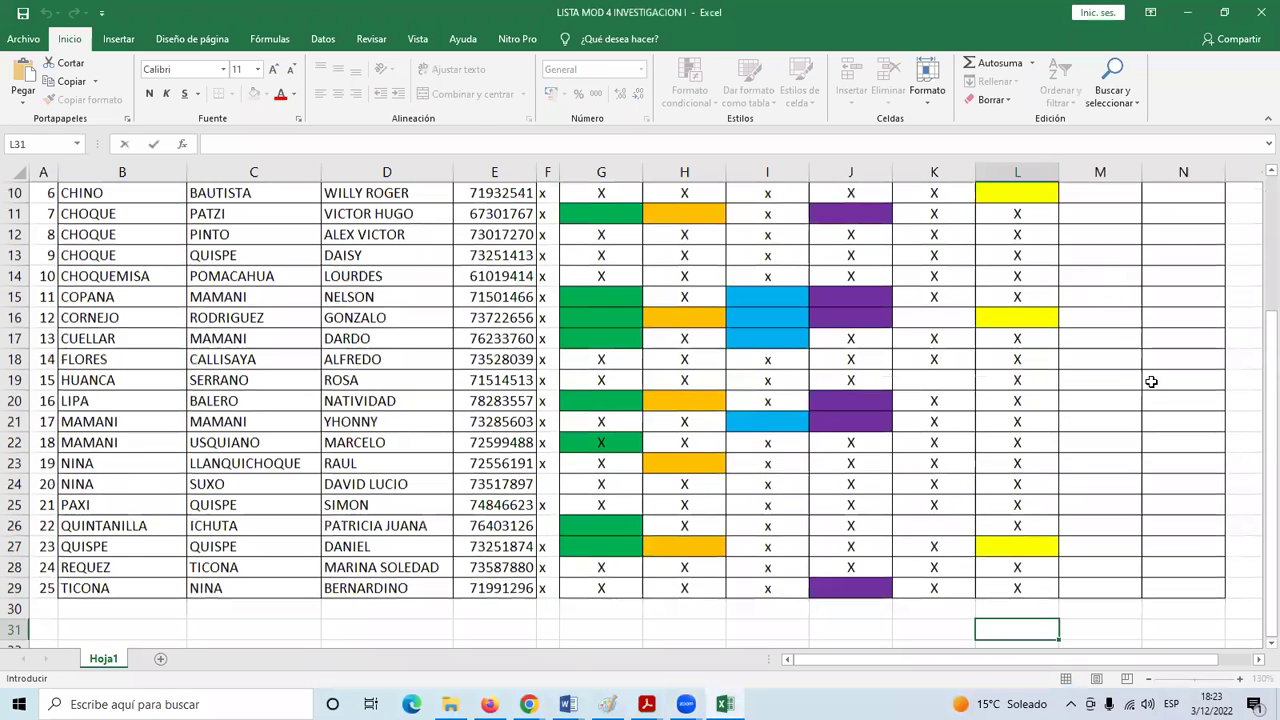
scroll(1099, 281, "up", 3)
left_click(1099, 276)
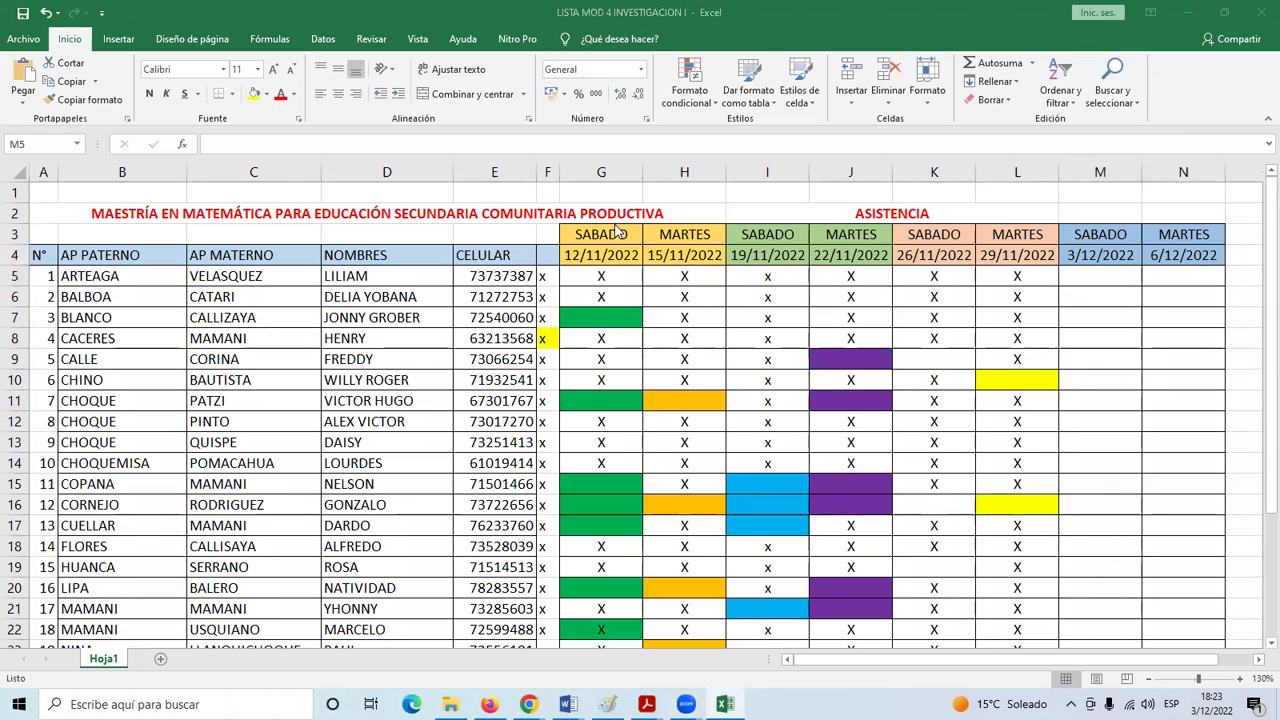
left_click(1087, 271)
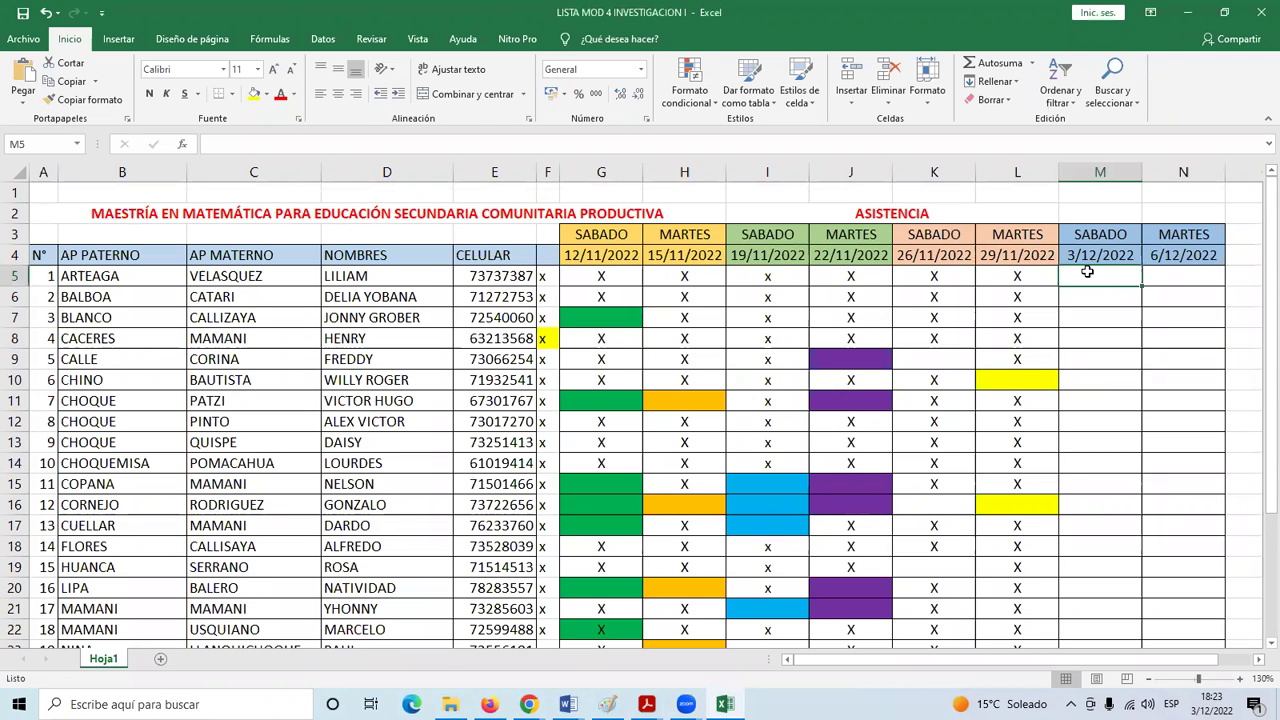
type("X")
key("Return")
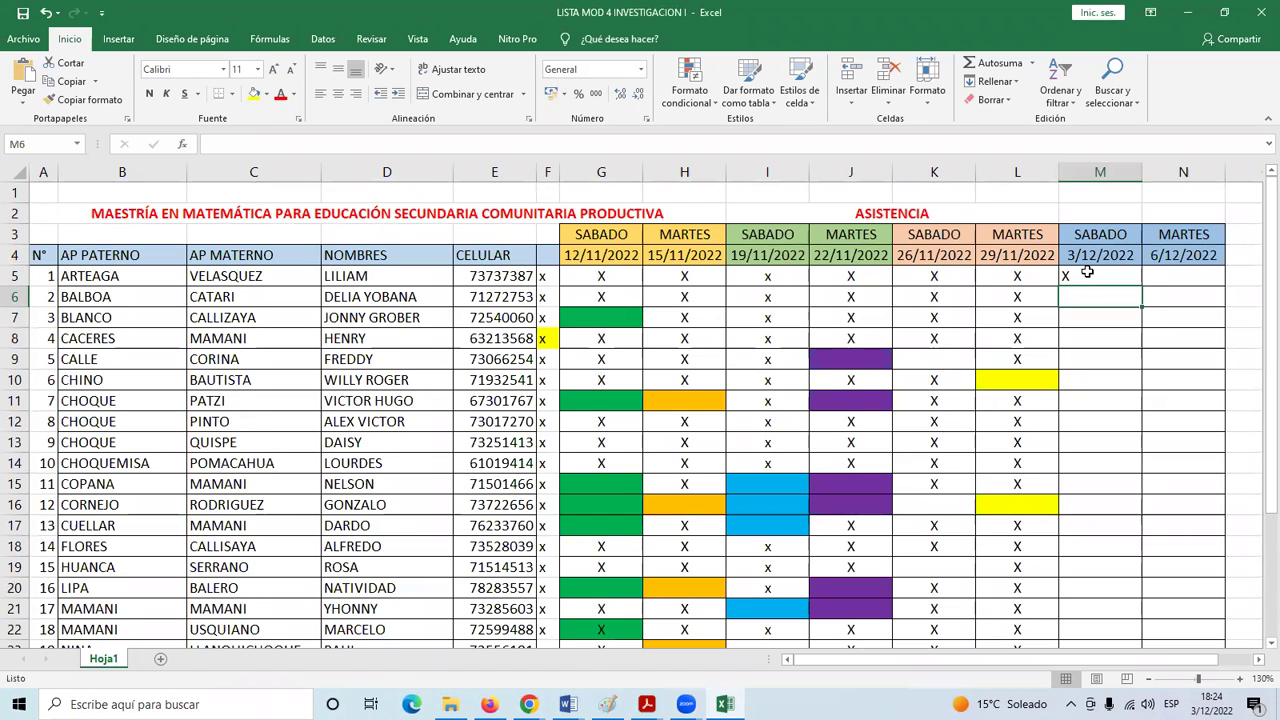
type("X")
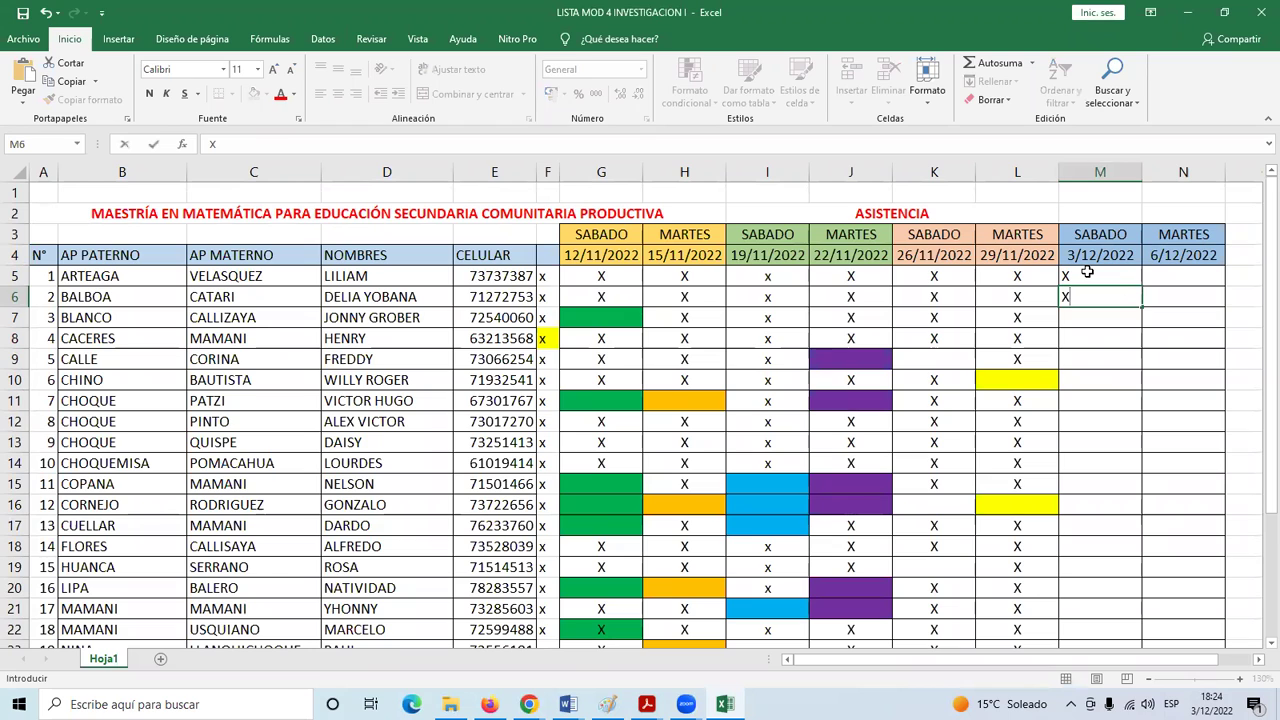
key("Return")
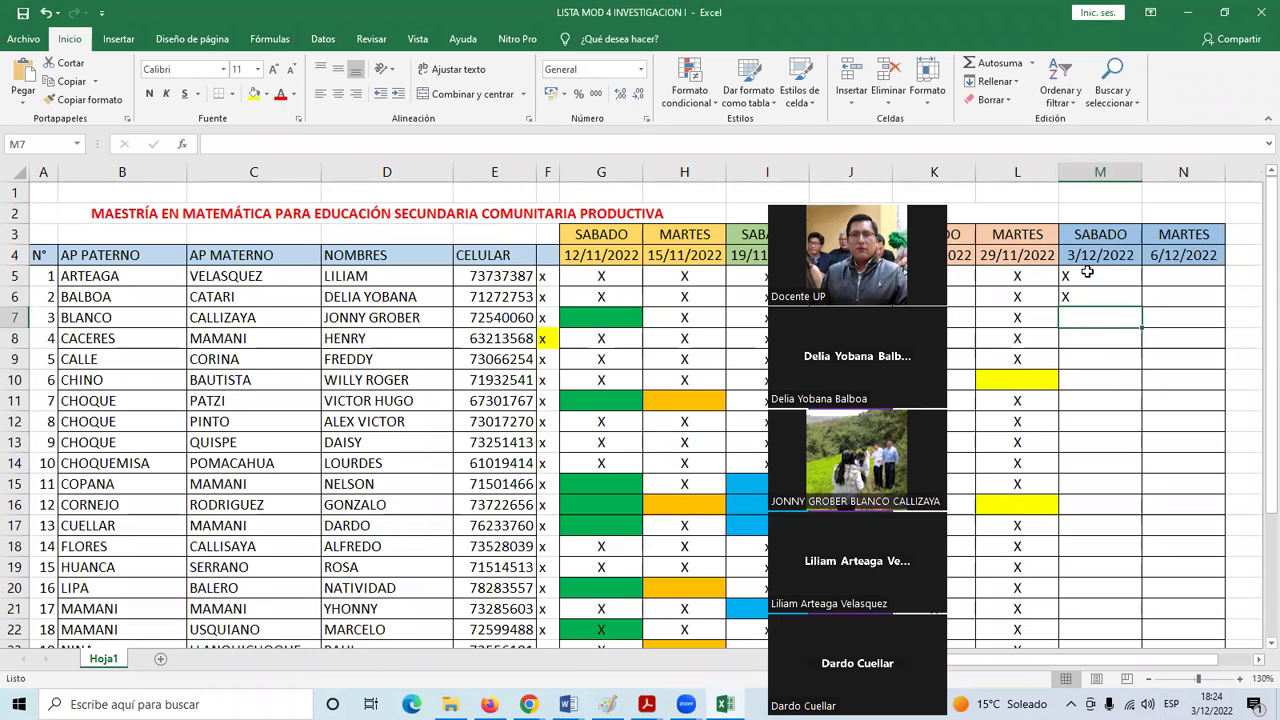
type("X")
key("Return")
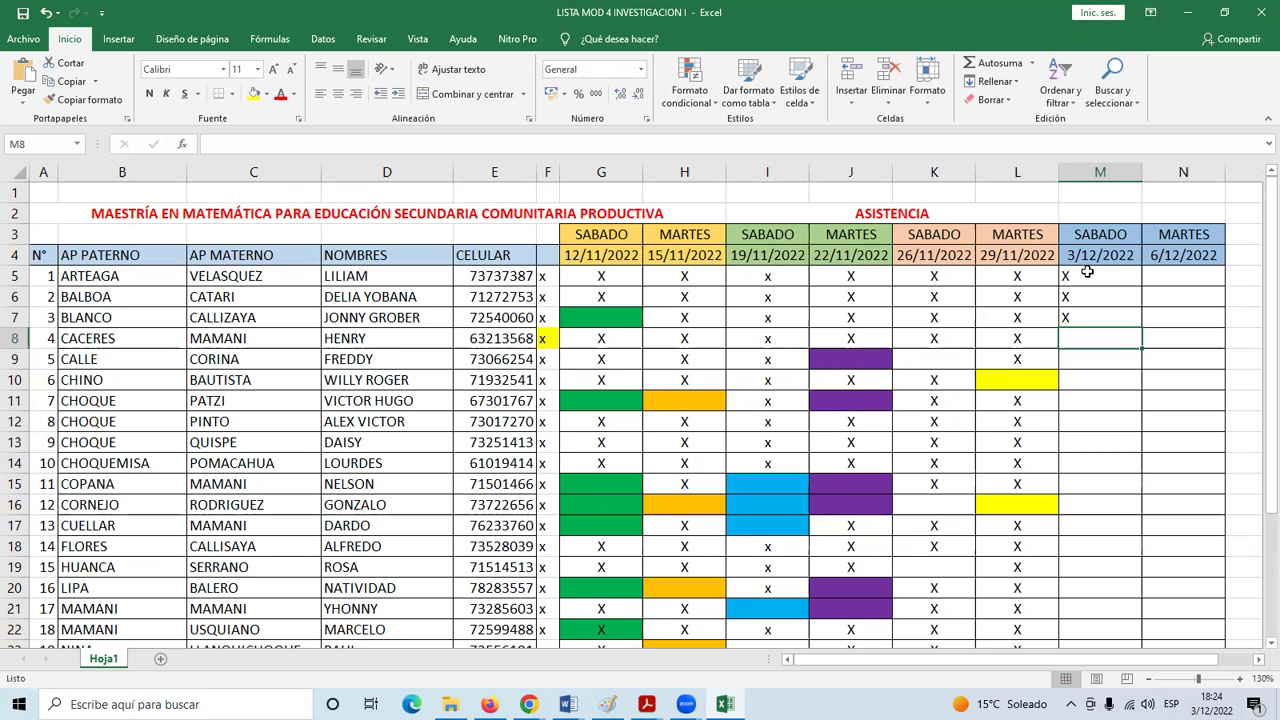
type("X")
key("Return")
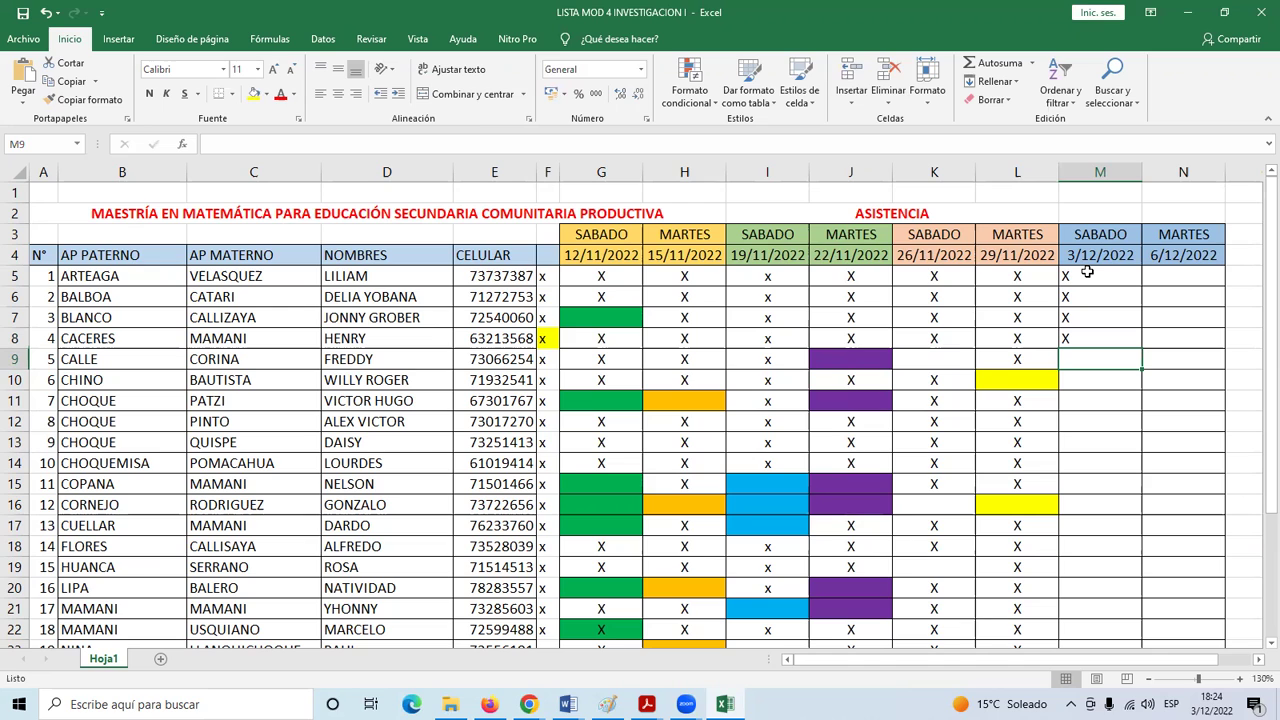
Enter X for students 7 and 10 in the 3/12/2022 column (M11 and M14), leaving students 5, 6, 8 and 9 blank
key("Return")
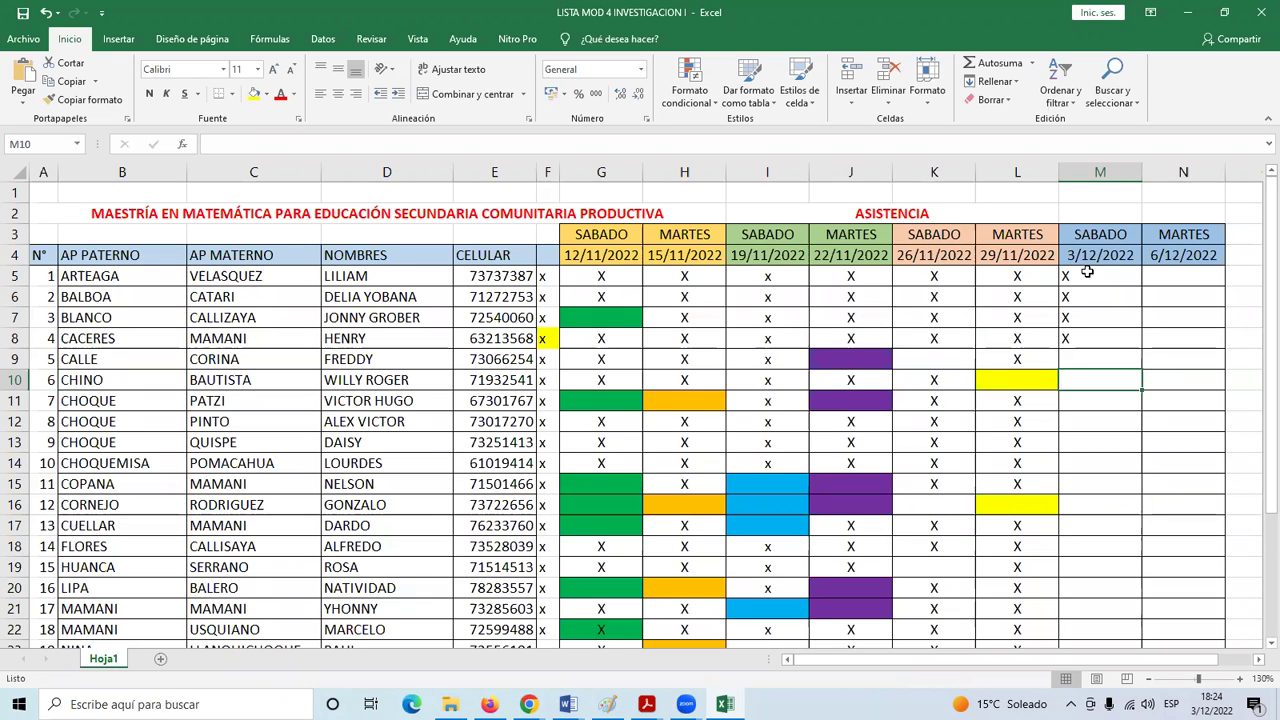
key("Down")
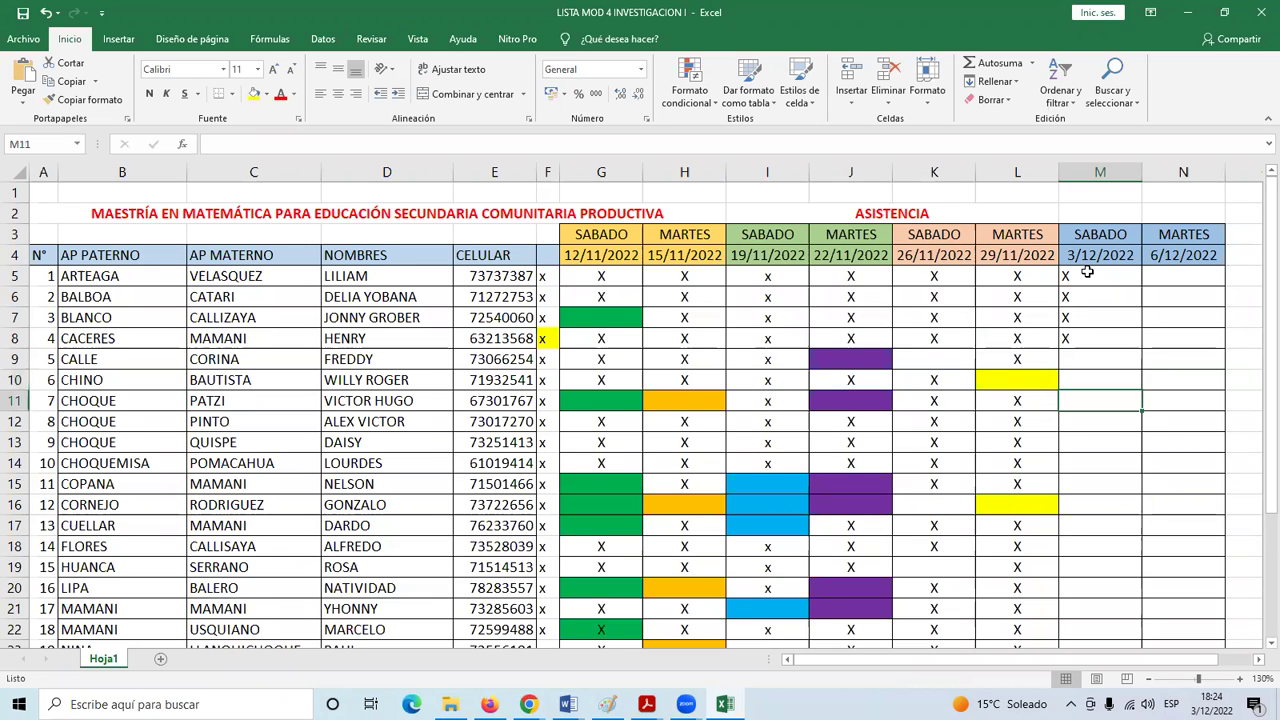
type("X")
key("Return")
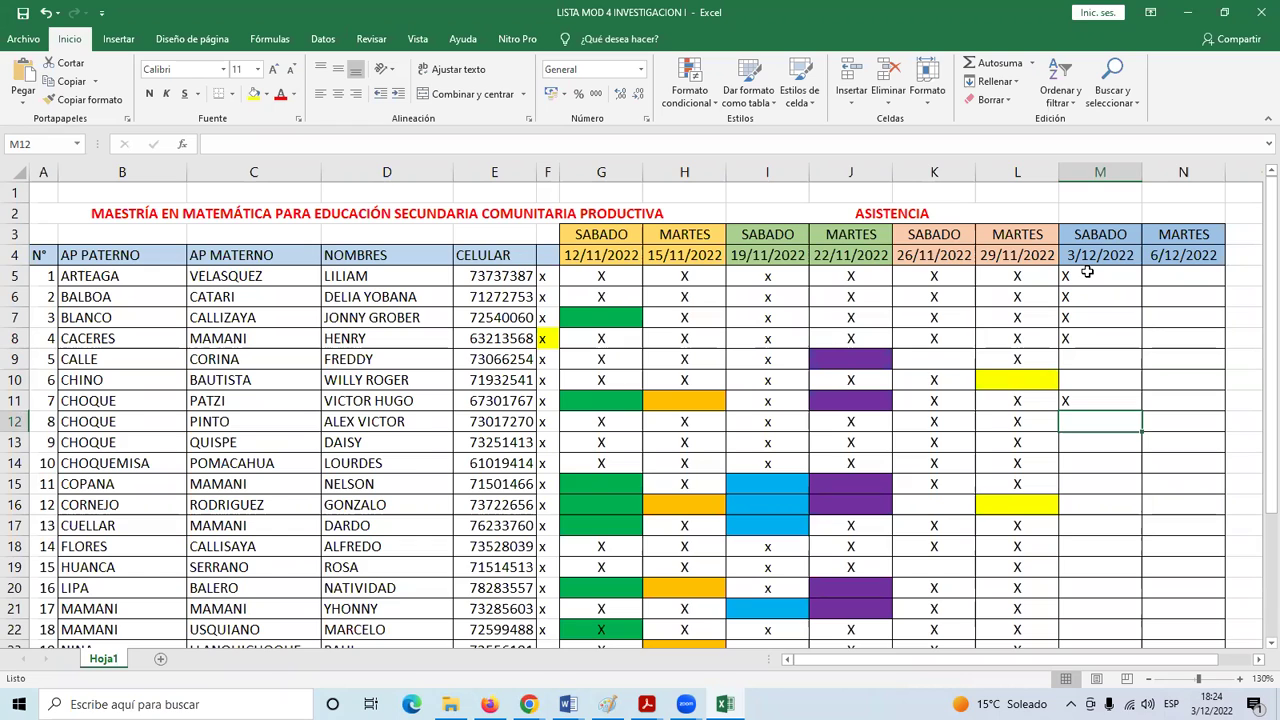
key("Down")
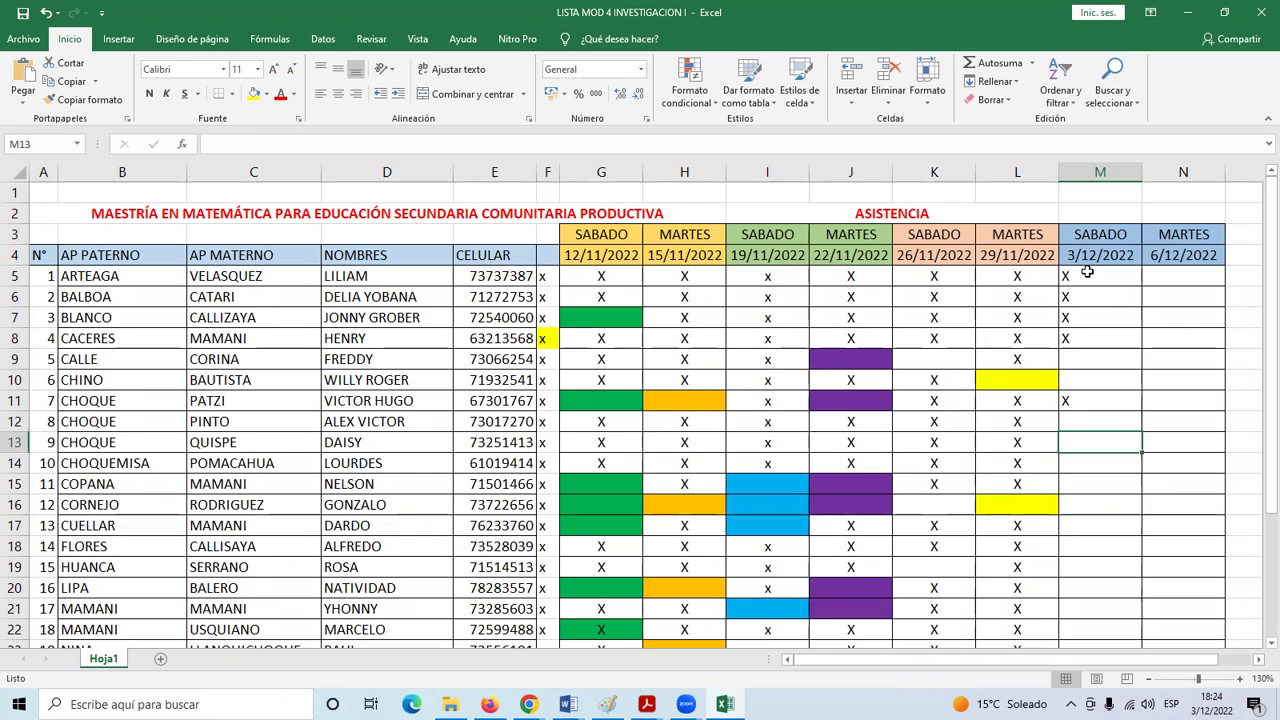
key("Down")
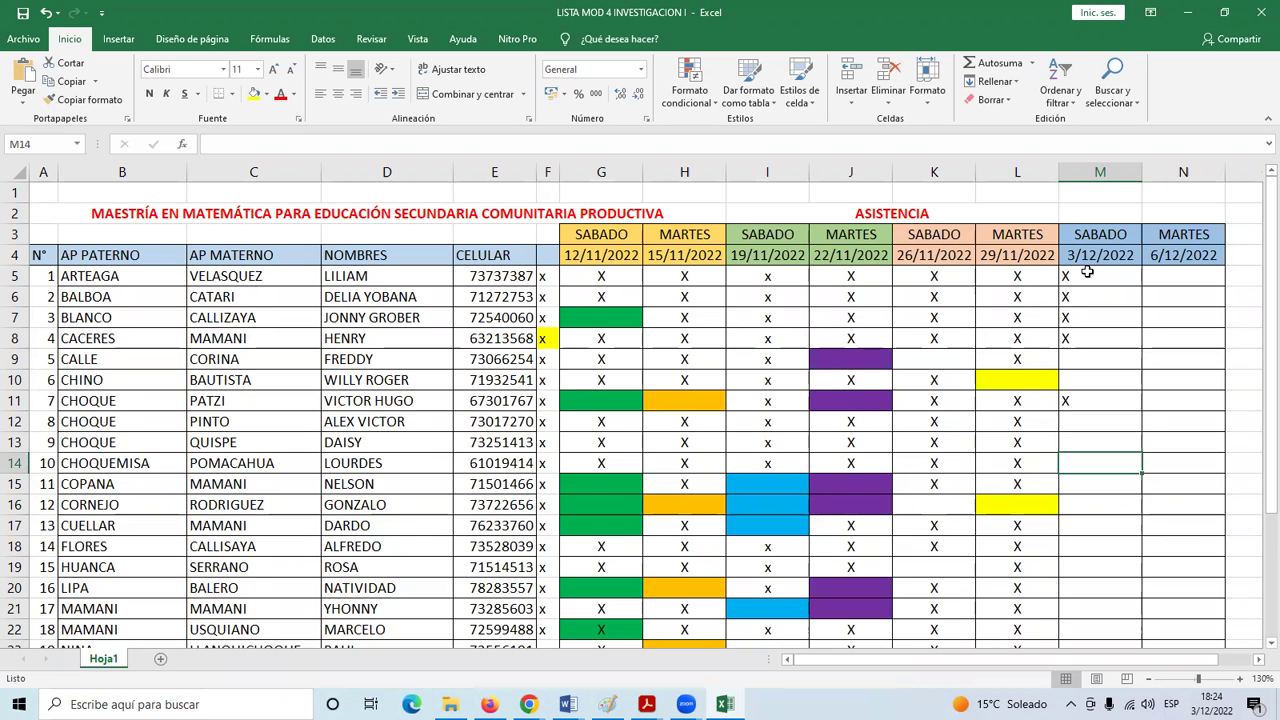
type("X")
key("Return")
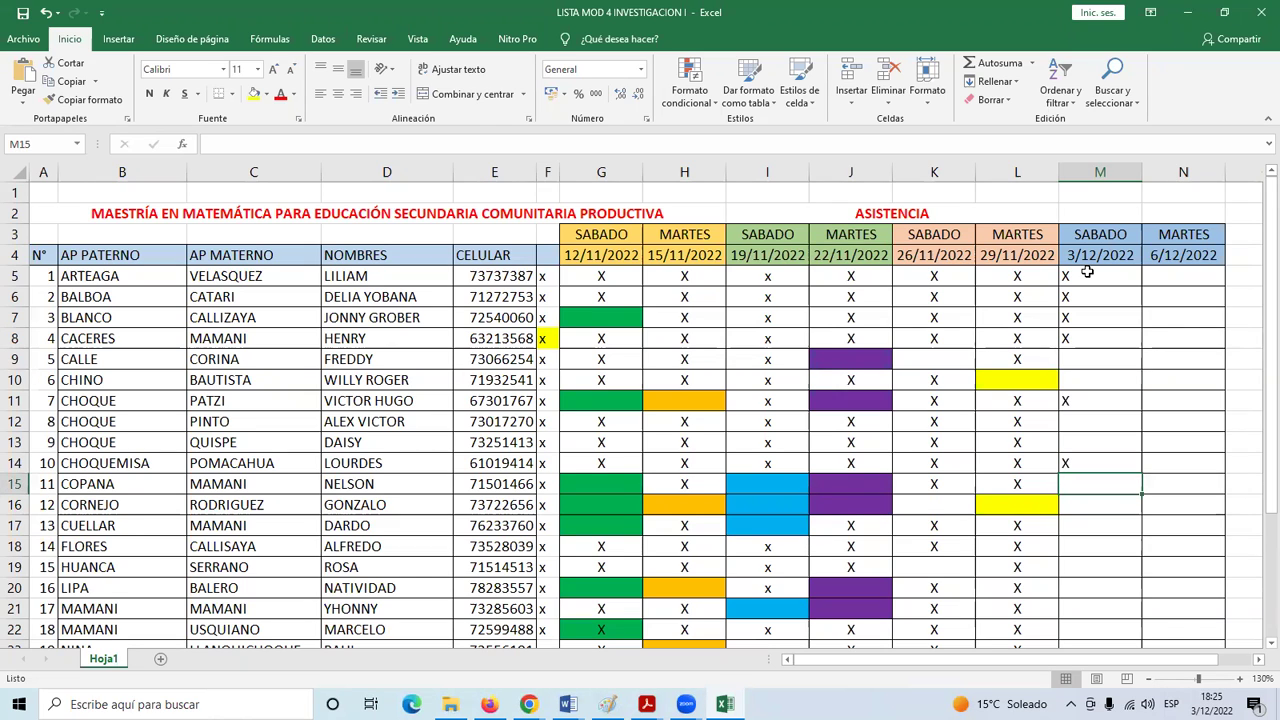
Enter X for students 13, 14 and 15 in the 3/12/2022 column (M17 to M19), leaving students 11 and 12 blank
key("Down")
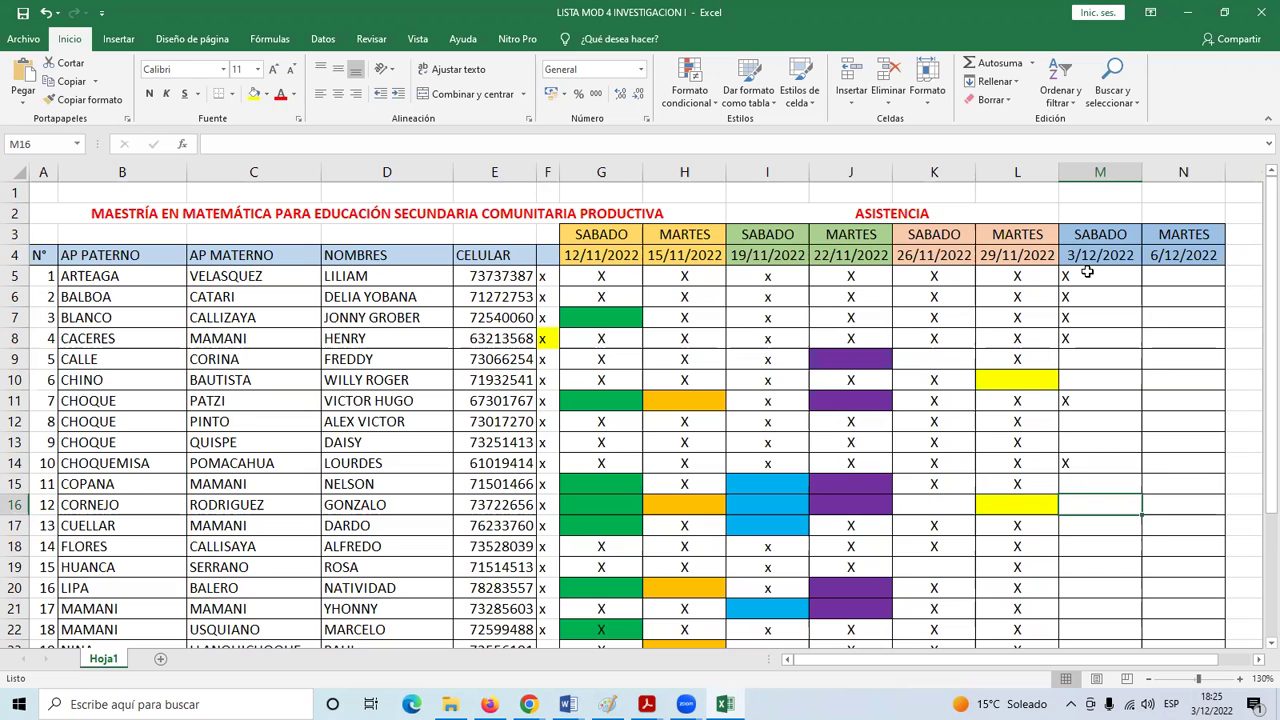
key("Down")
type("X")
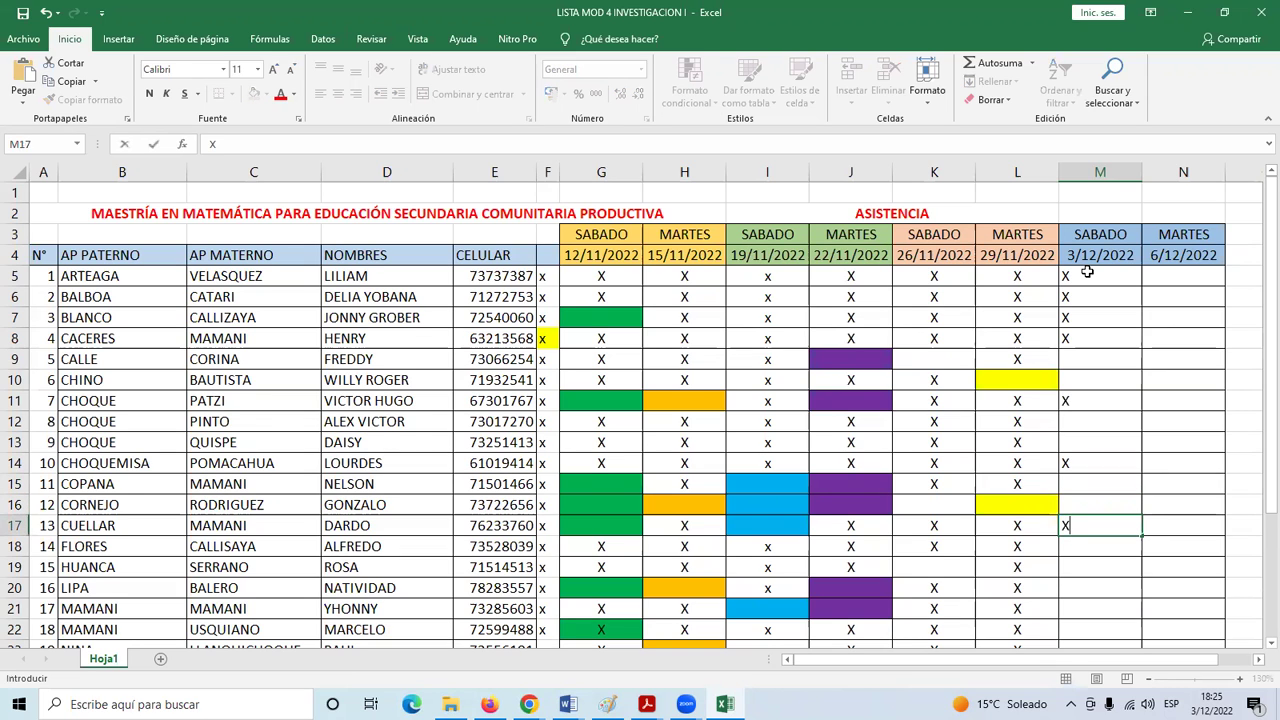
key("Return")
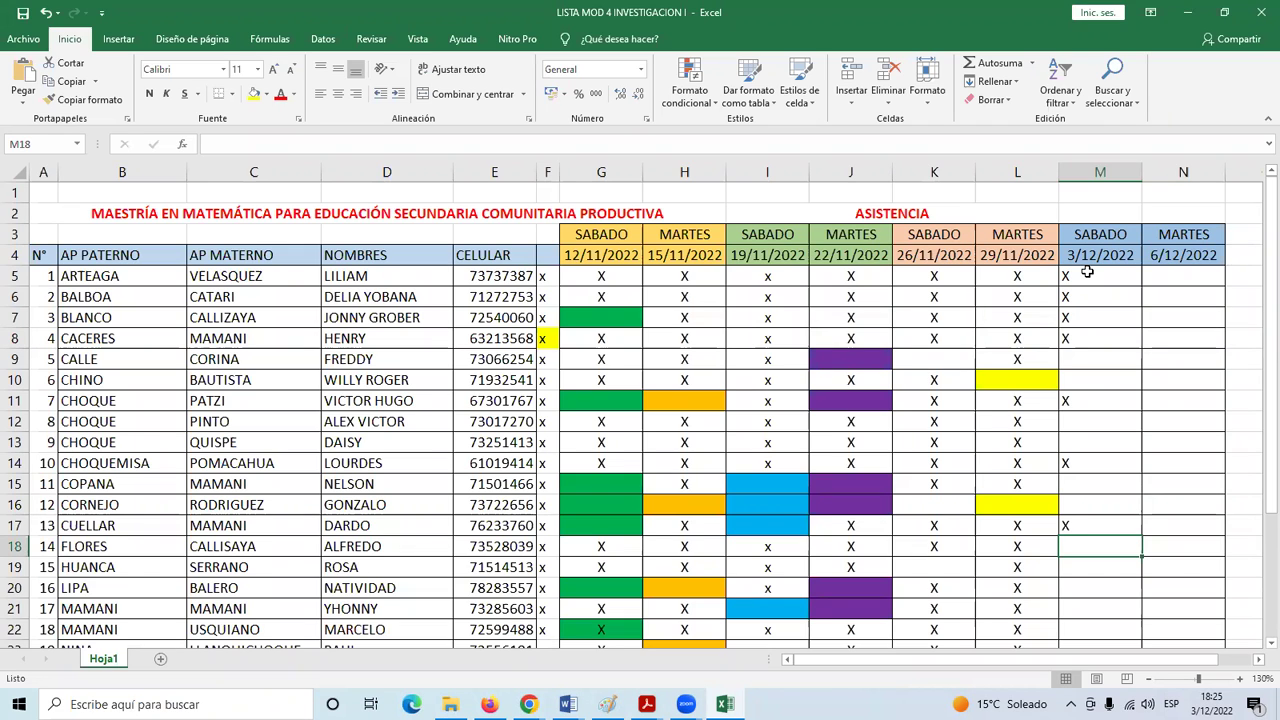
type("X")
key("Return")
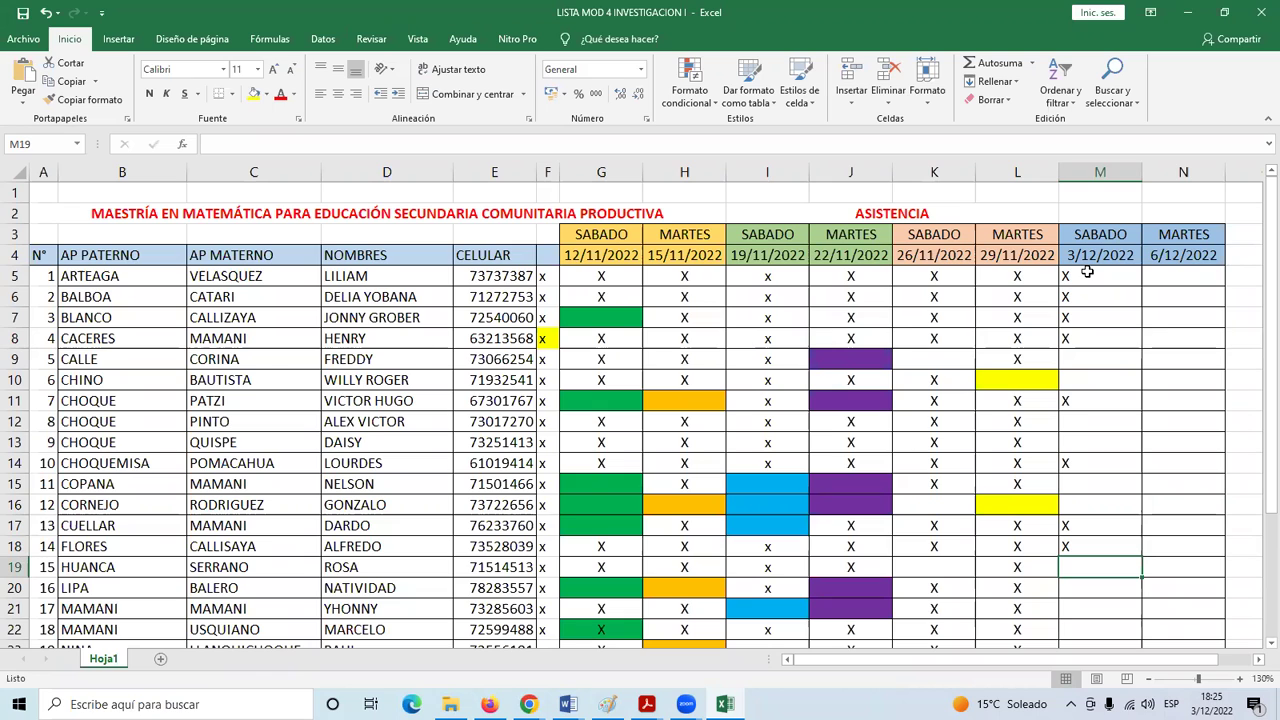
key("Return")
key("Up")
type("X")
key("Return")
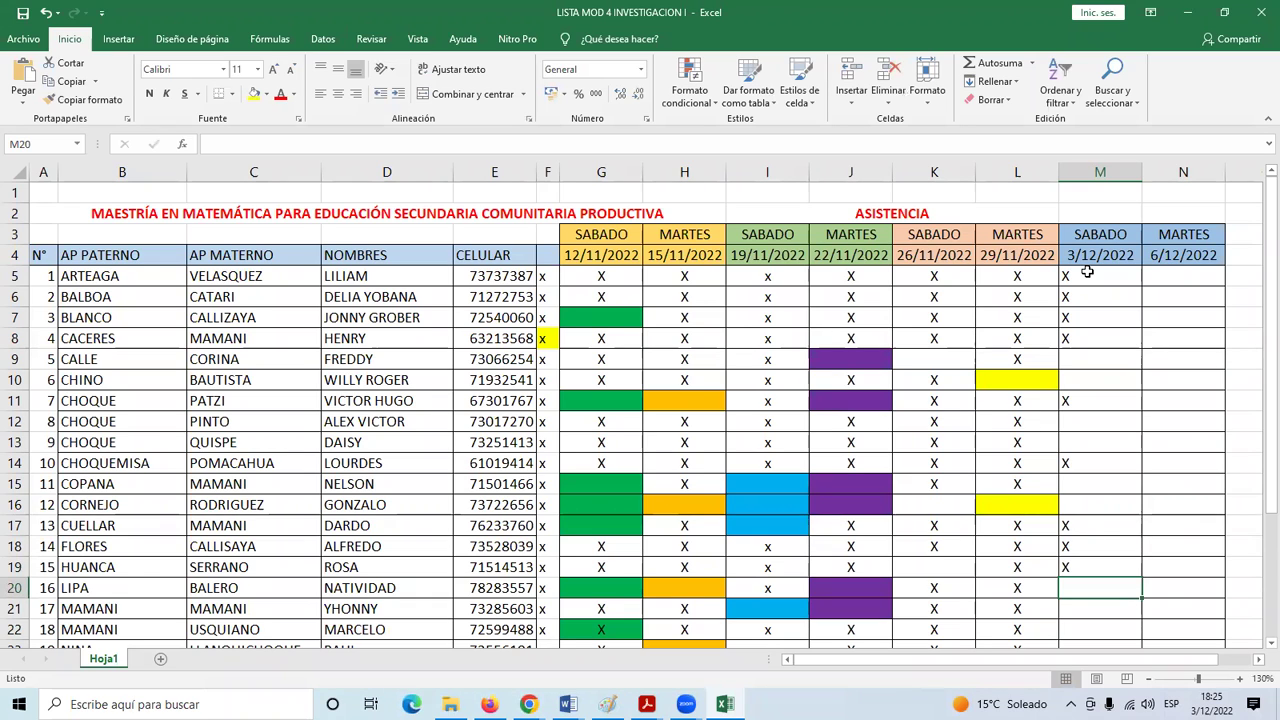
Enter X for students 21 and 22 in the 3/12/2022 column (M25 and M26), leaving students 16 to 20 blank
key("Down")
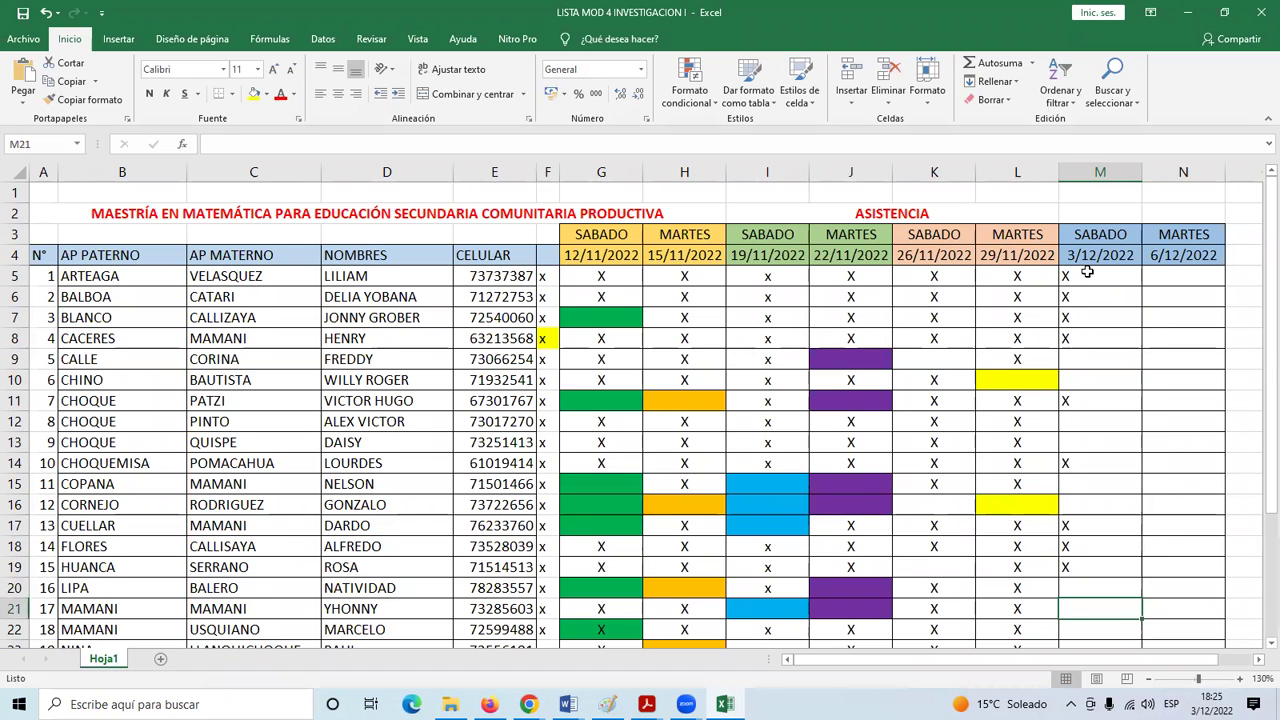
key("Down")
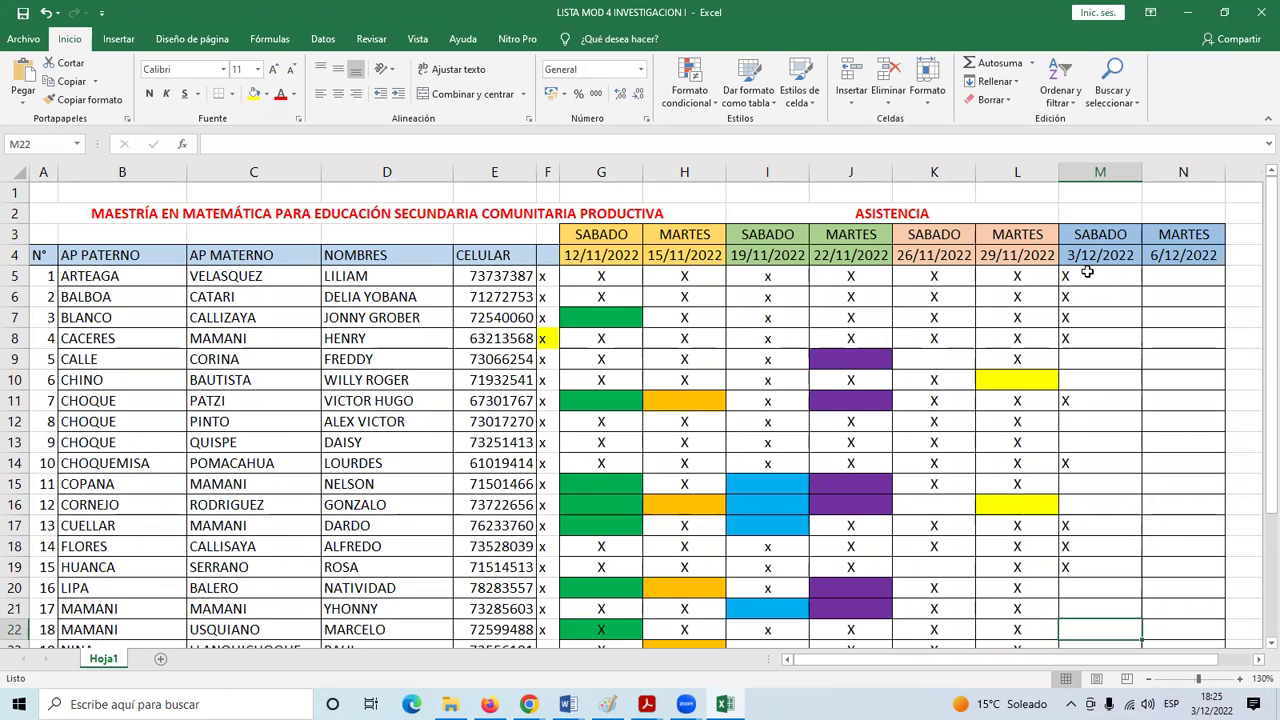
scroll(1146, 309, "down", 3)
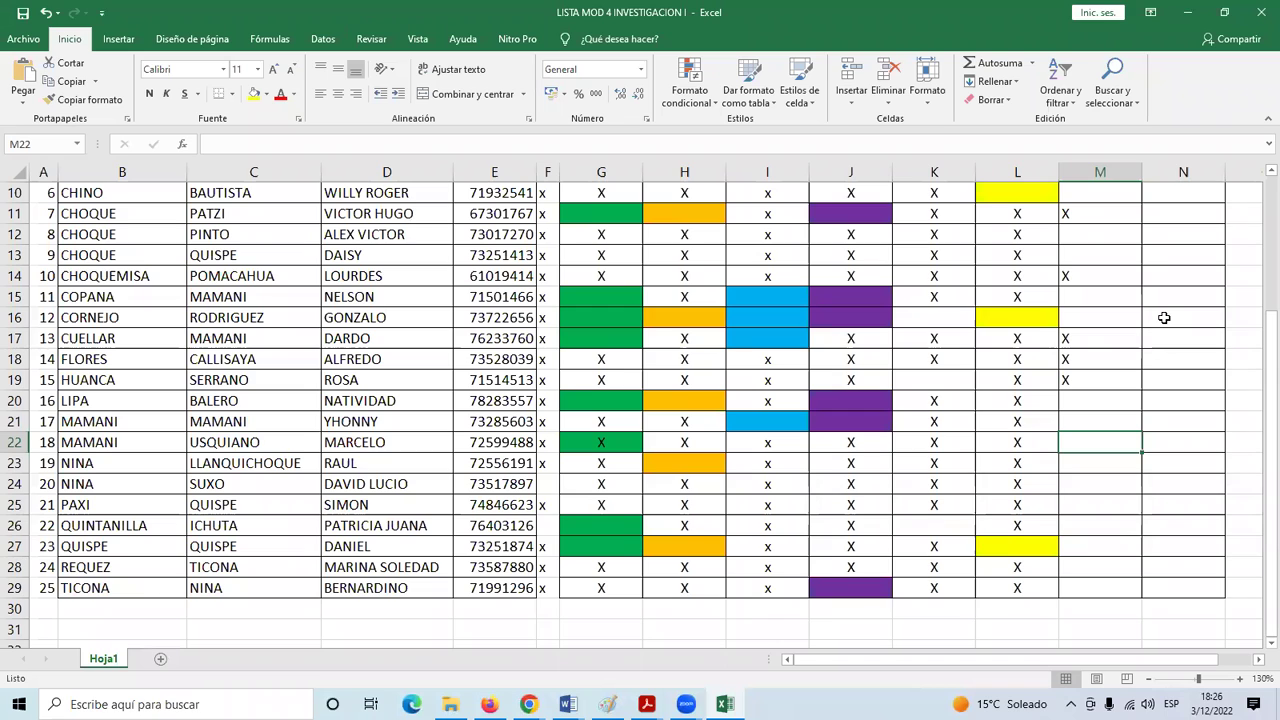
key("Down")
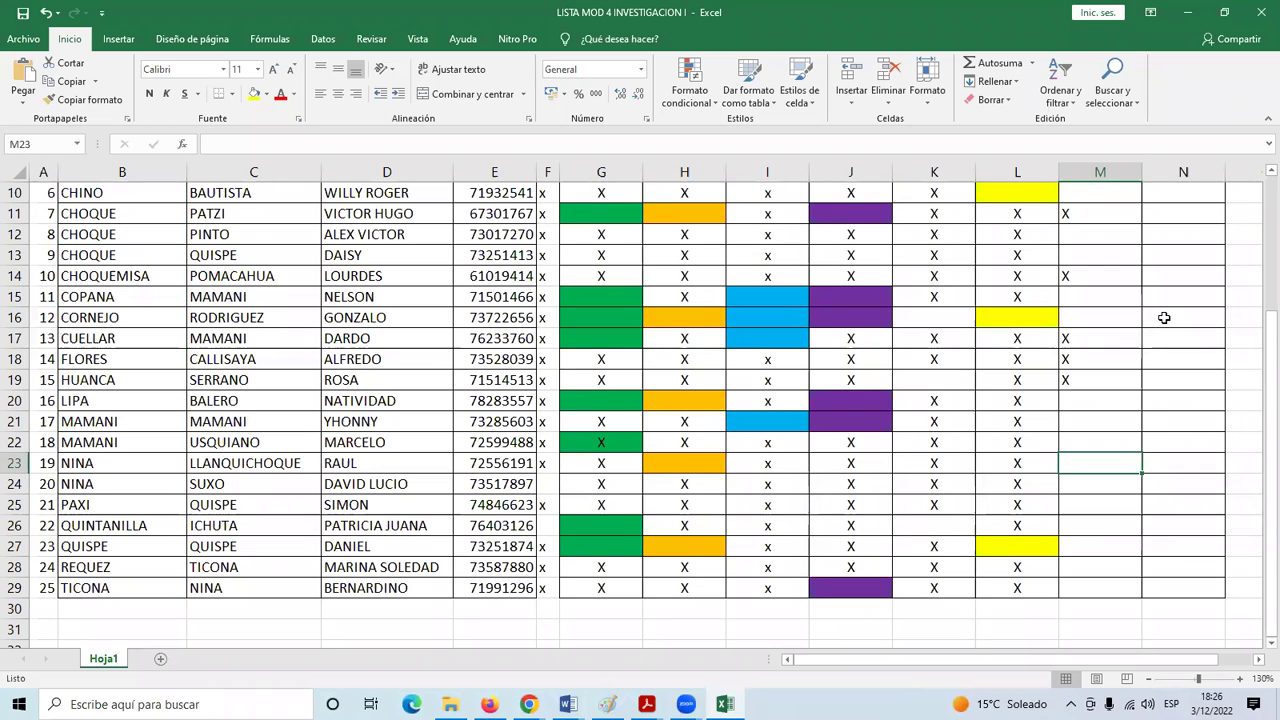
key("Down")
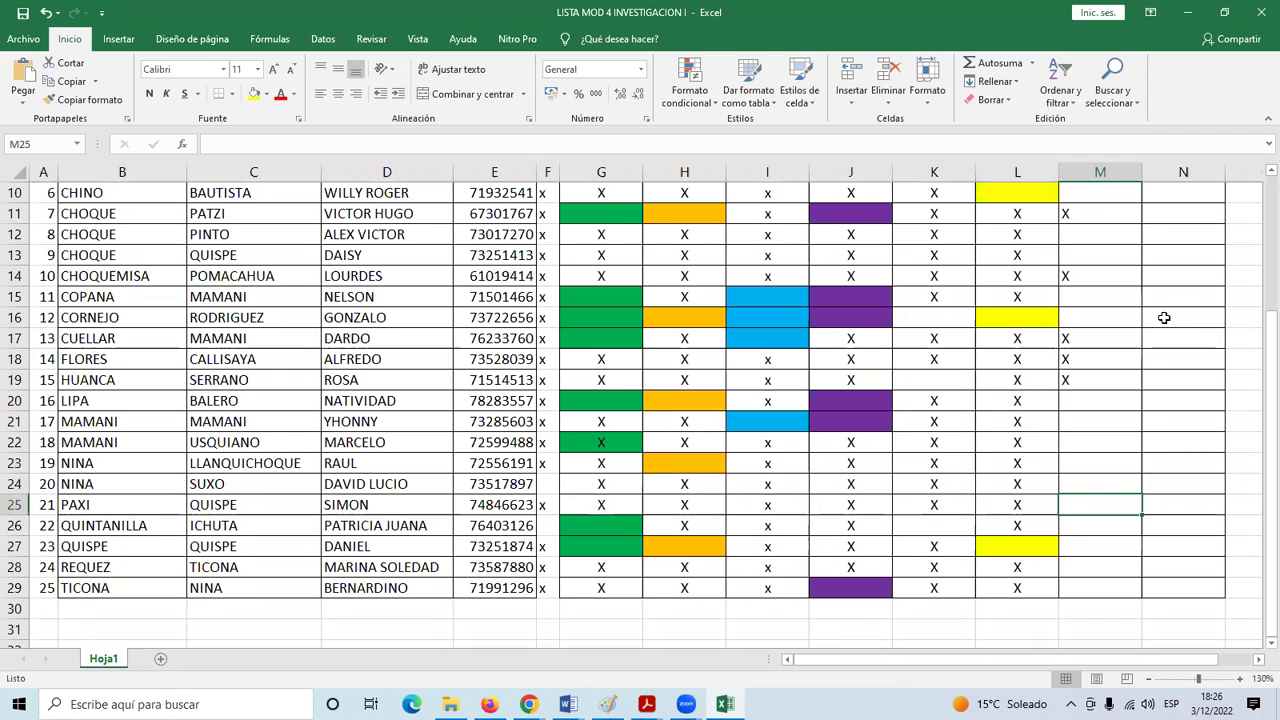
type("X")
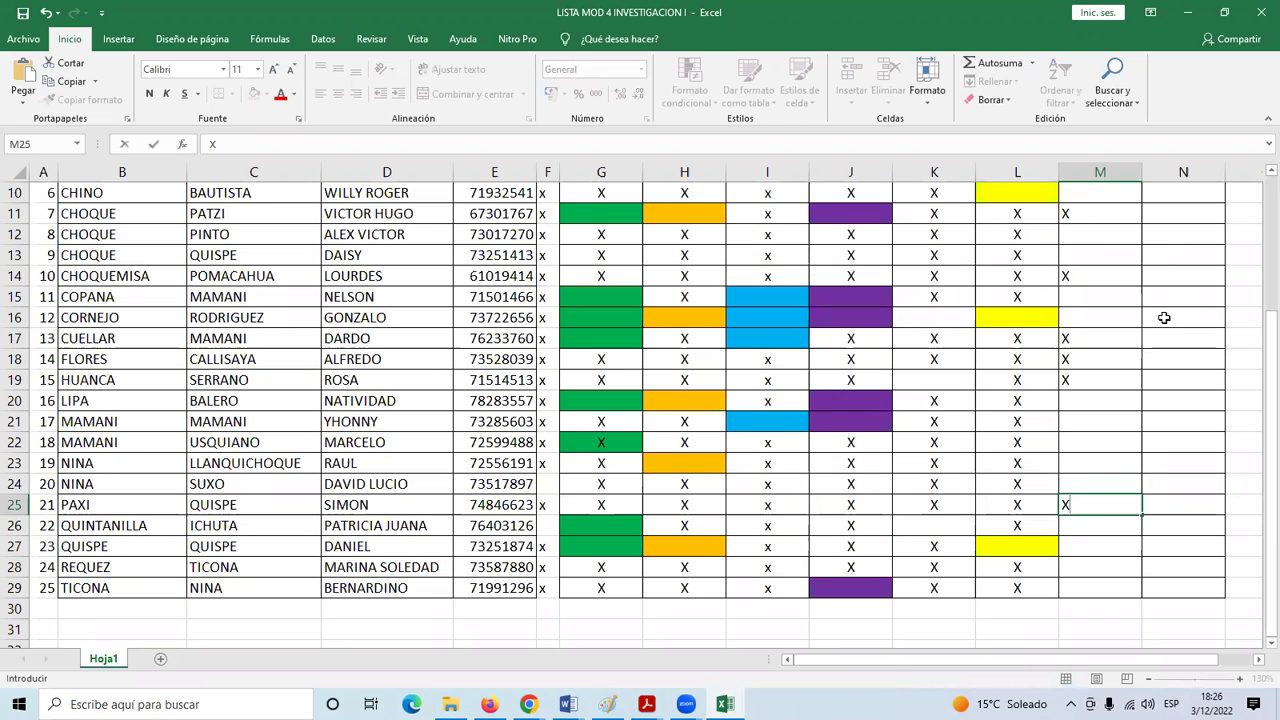
key("Return")
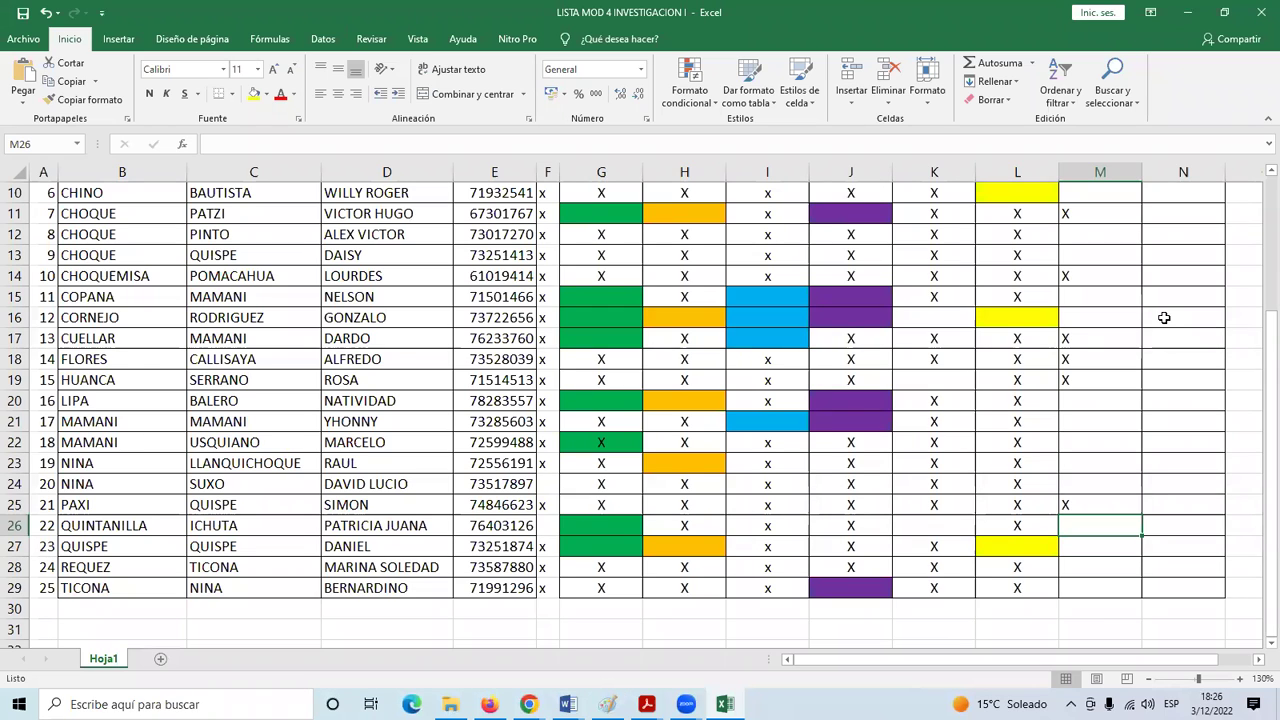
type("X")
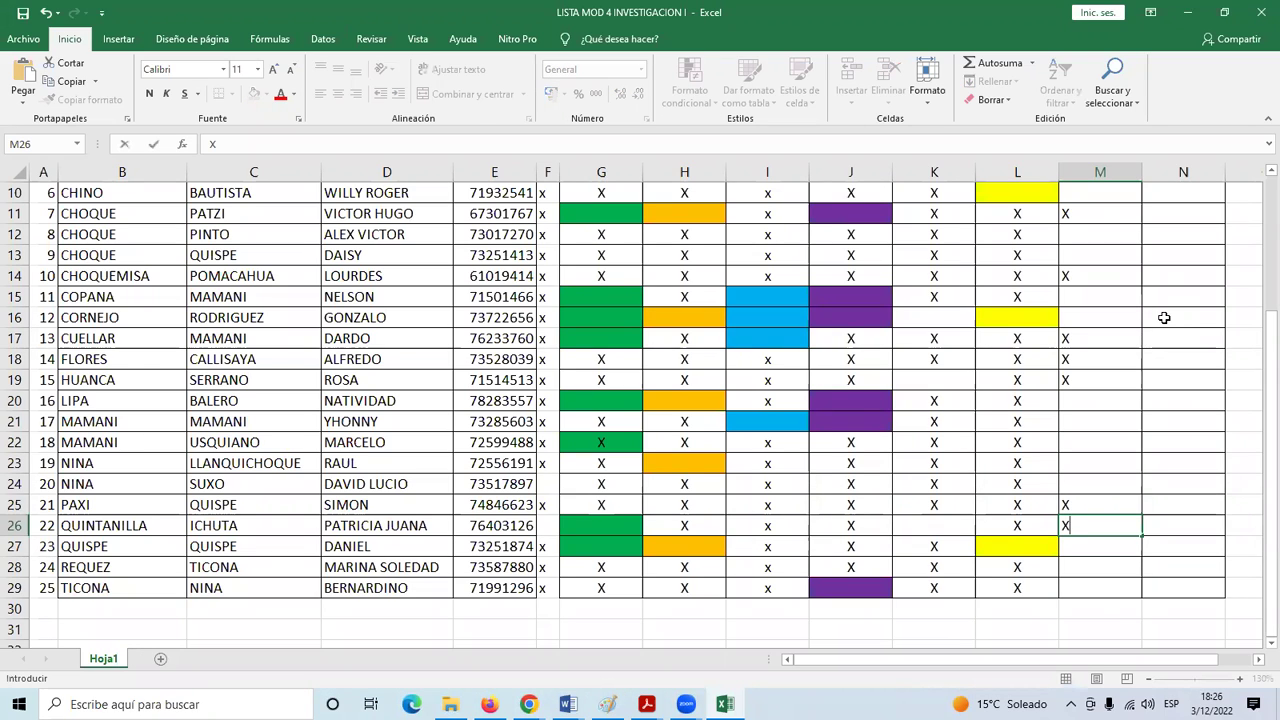
key("Return")
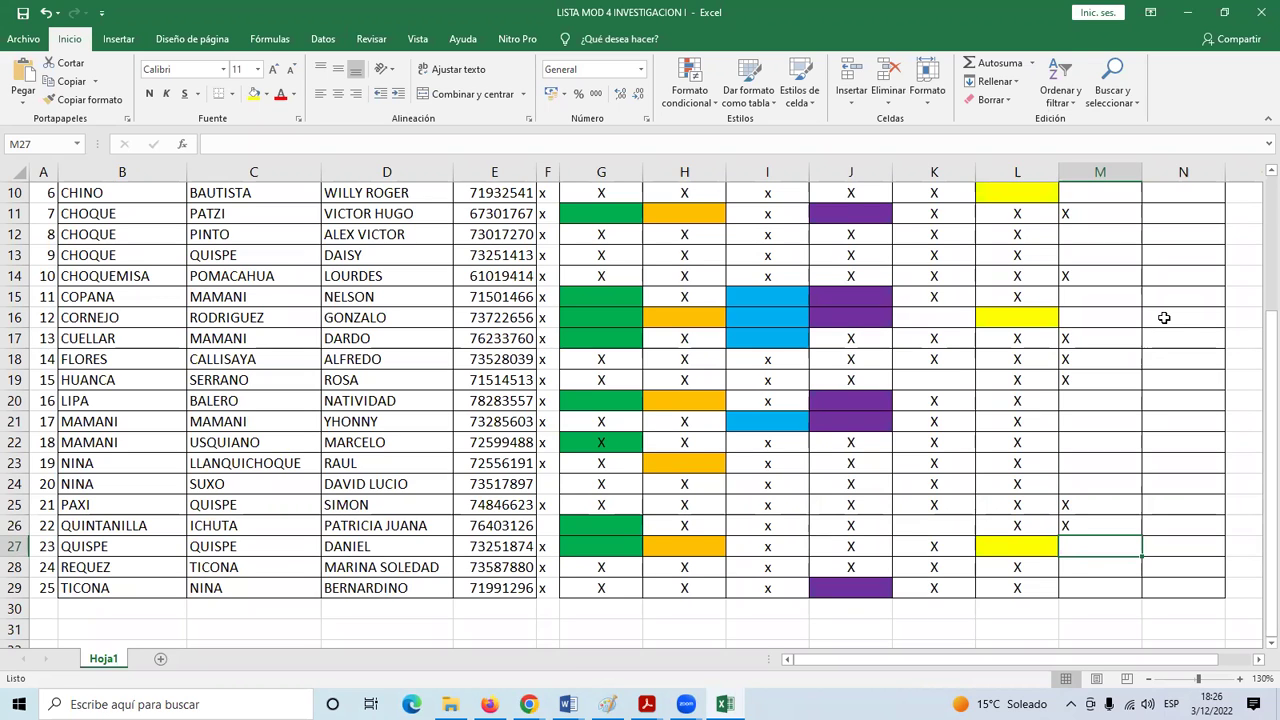
Mark students 23, 24 and 25 as present with an X in the 3/12/2022 column (M27 to M29)
type("X")
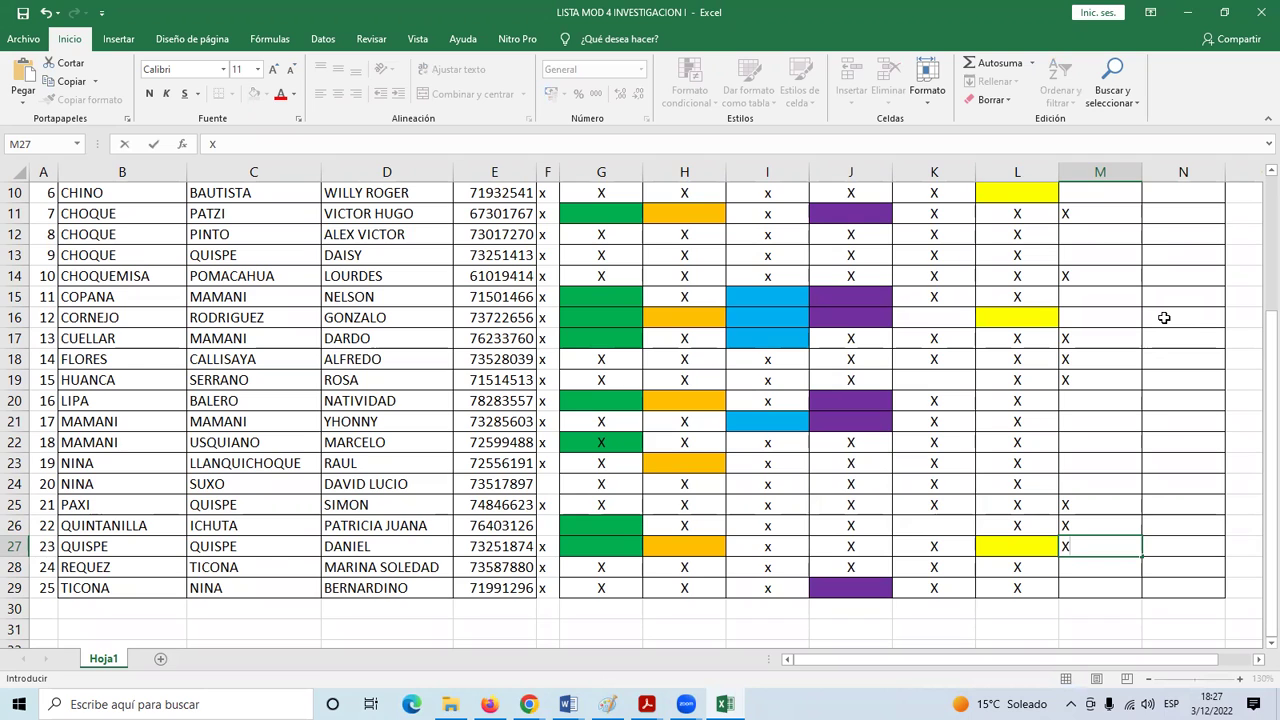
key("Return")
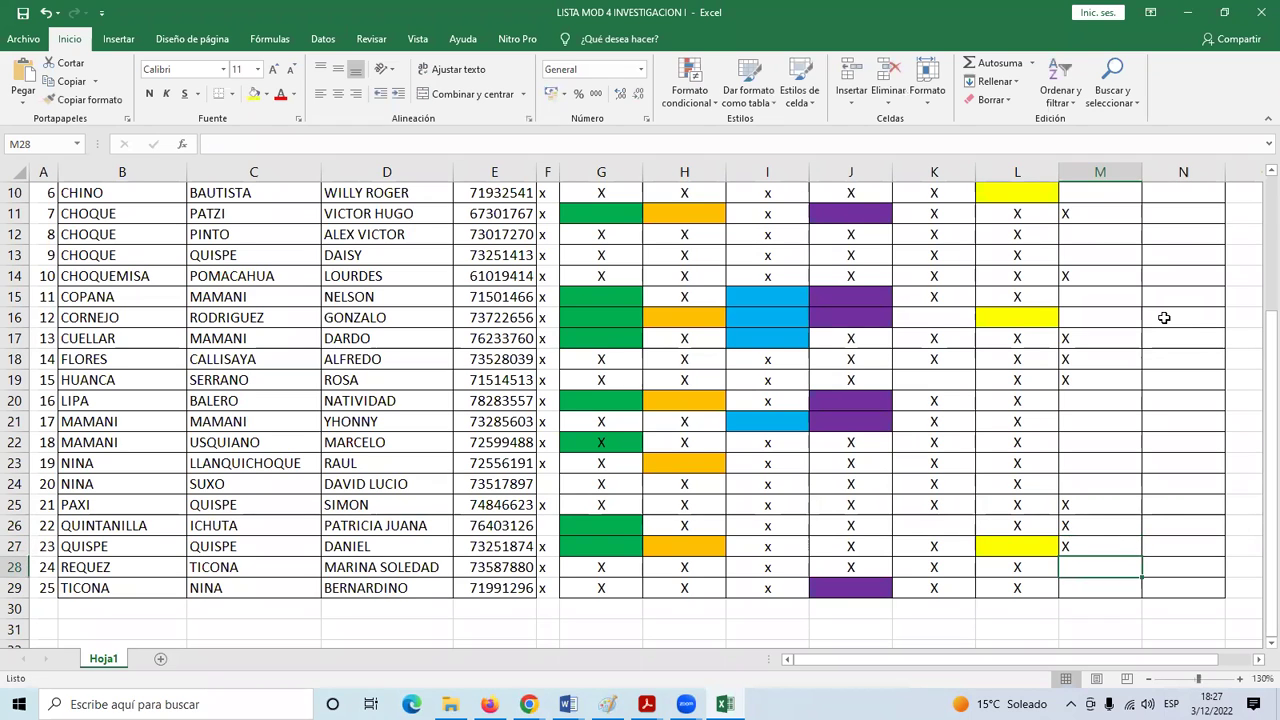
type("X")
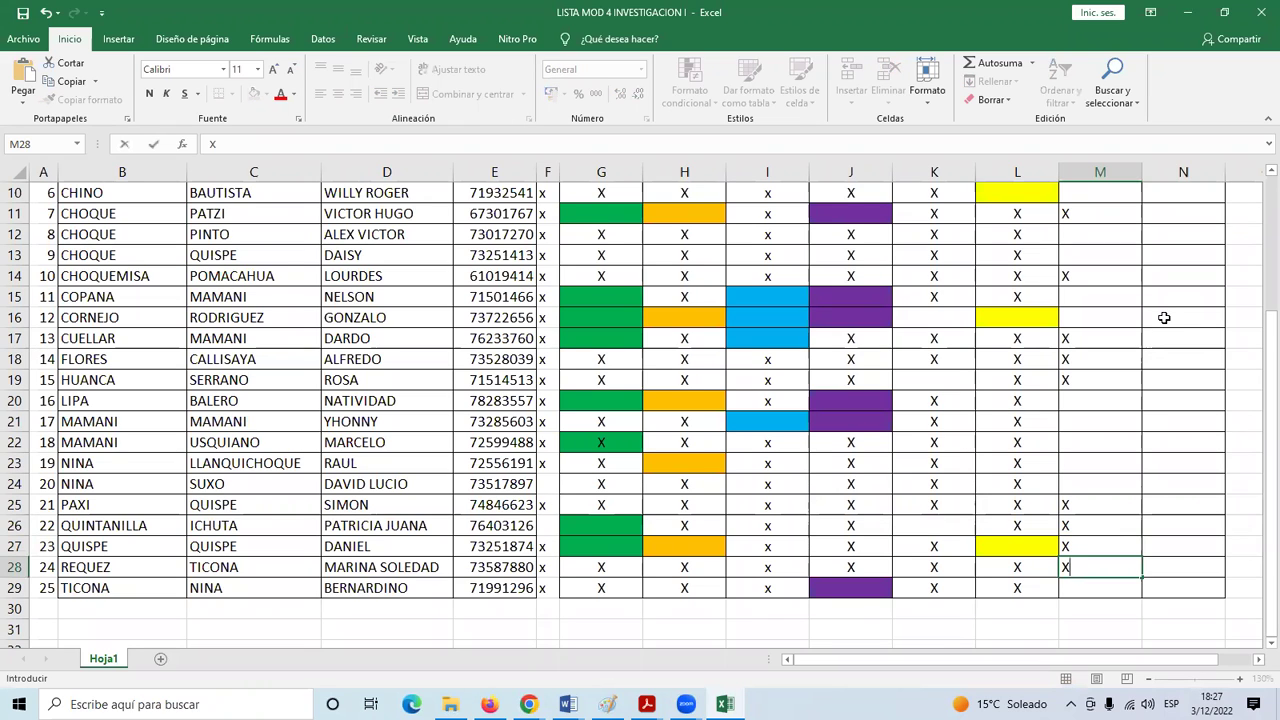
key("Return")
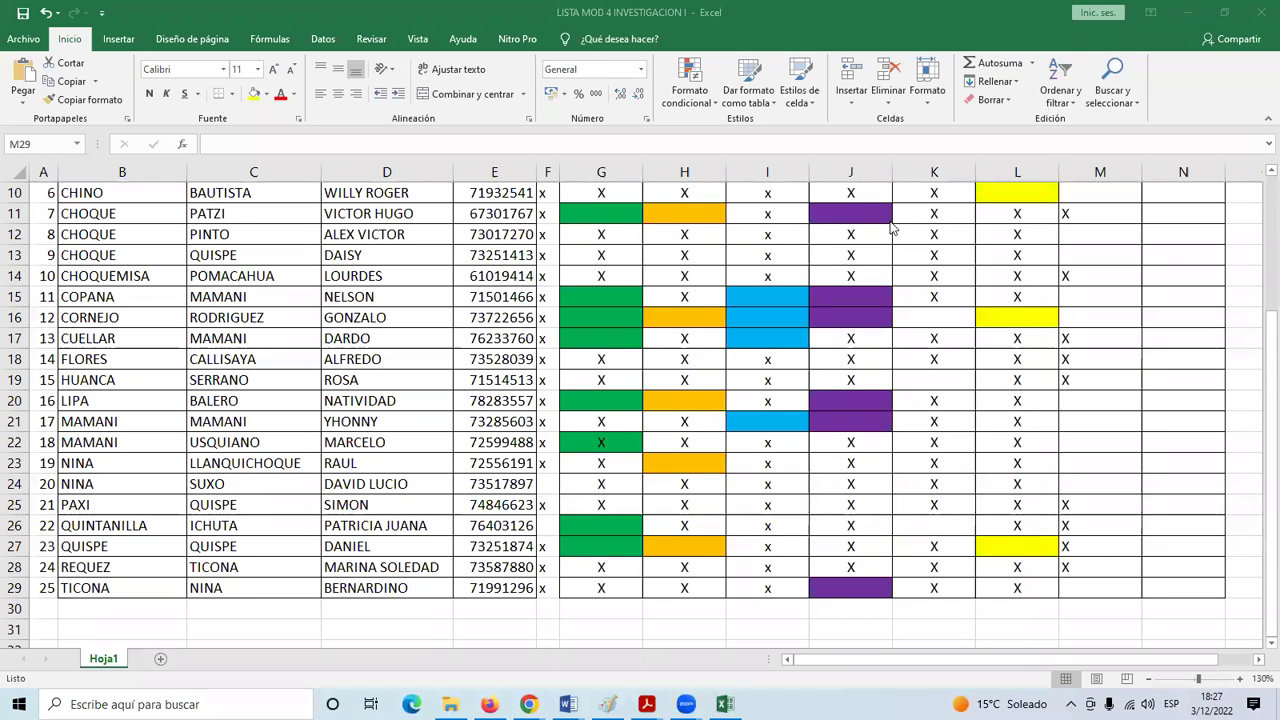
left_click(1118, 588)
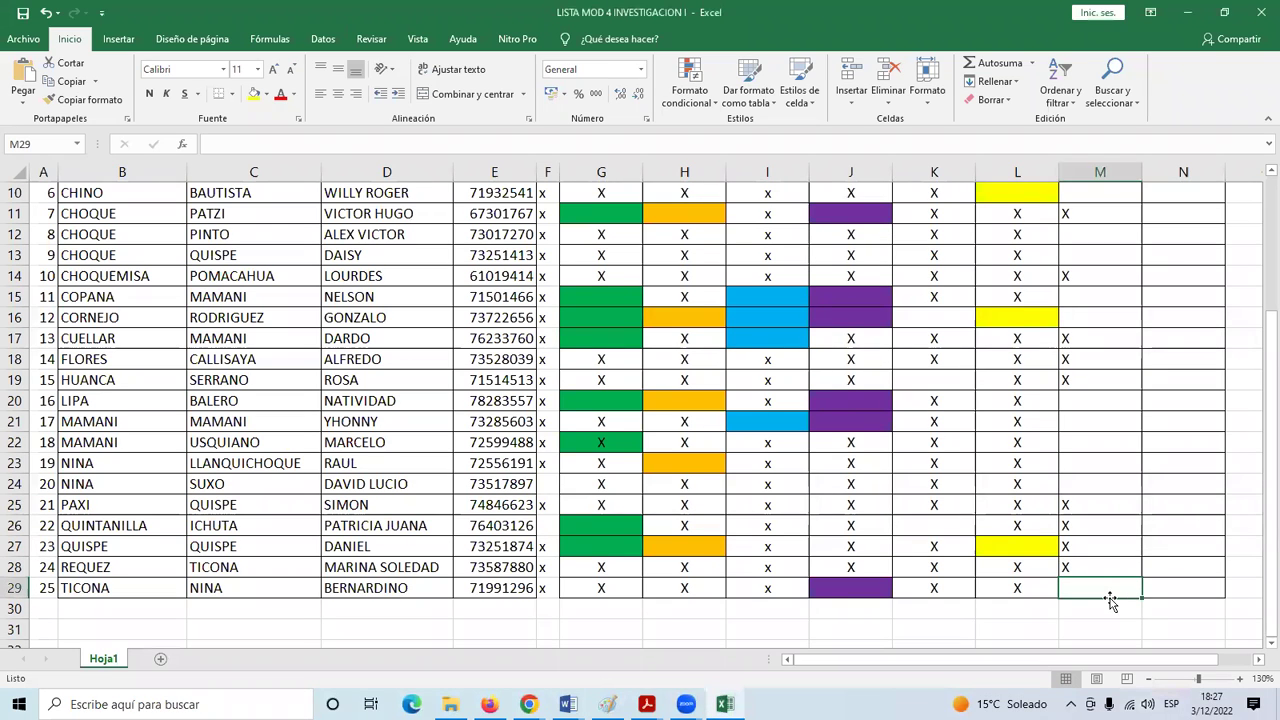
type("X")
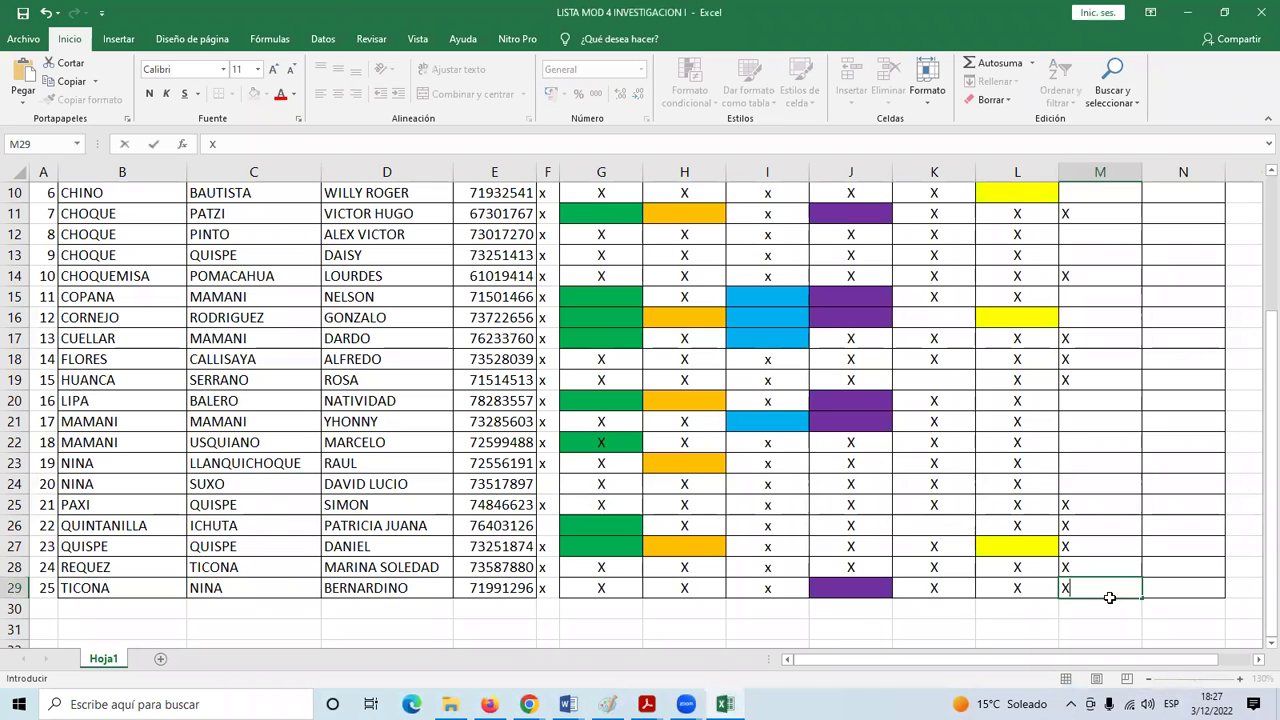
key("Up")
key("Up")
key("Up")
key("Up")
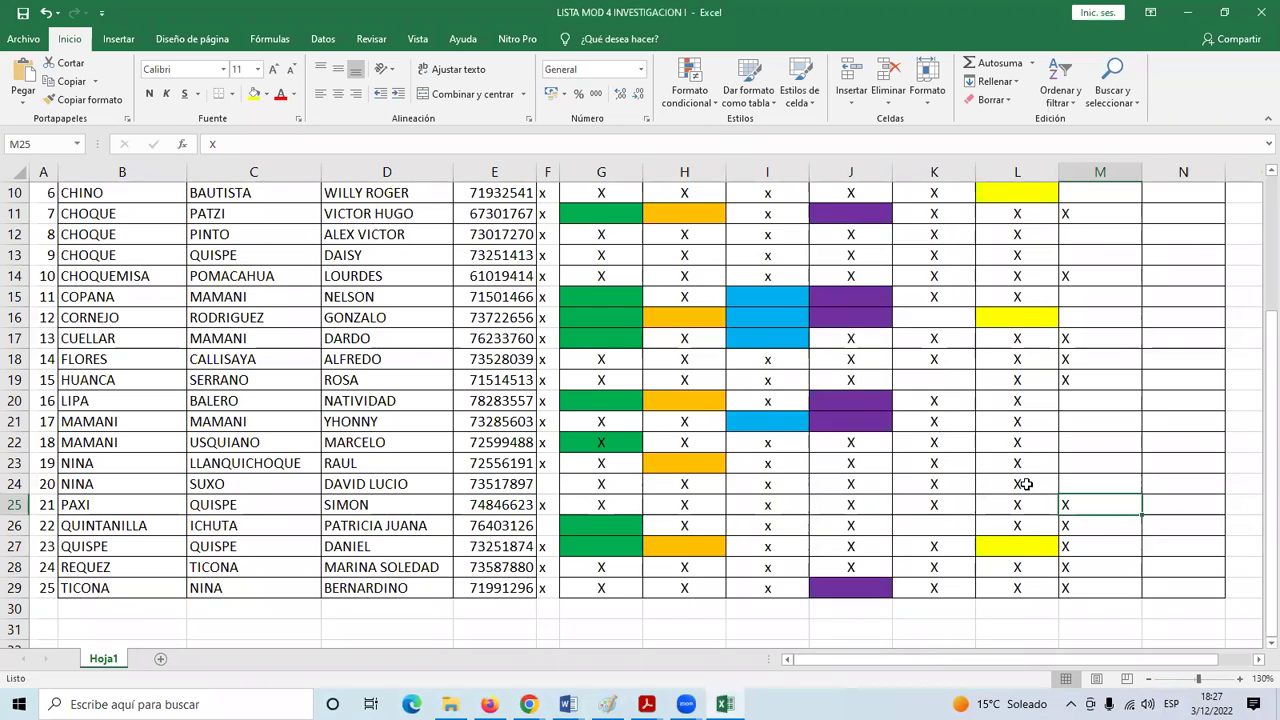
Mark student 16 as present with an X in the 3/12/2022 column (M20)
scroll(1100, 525, "up", 3)
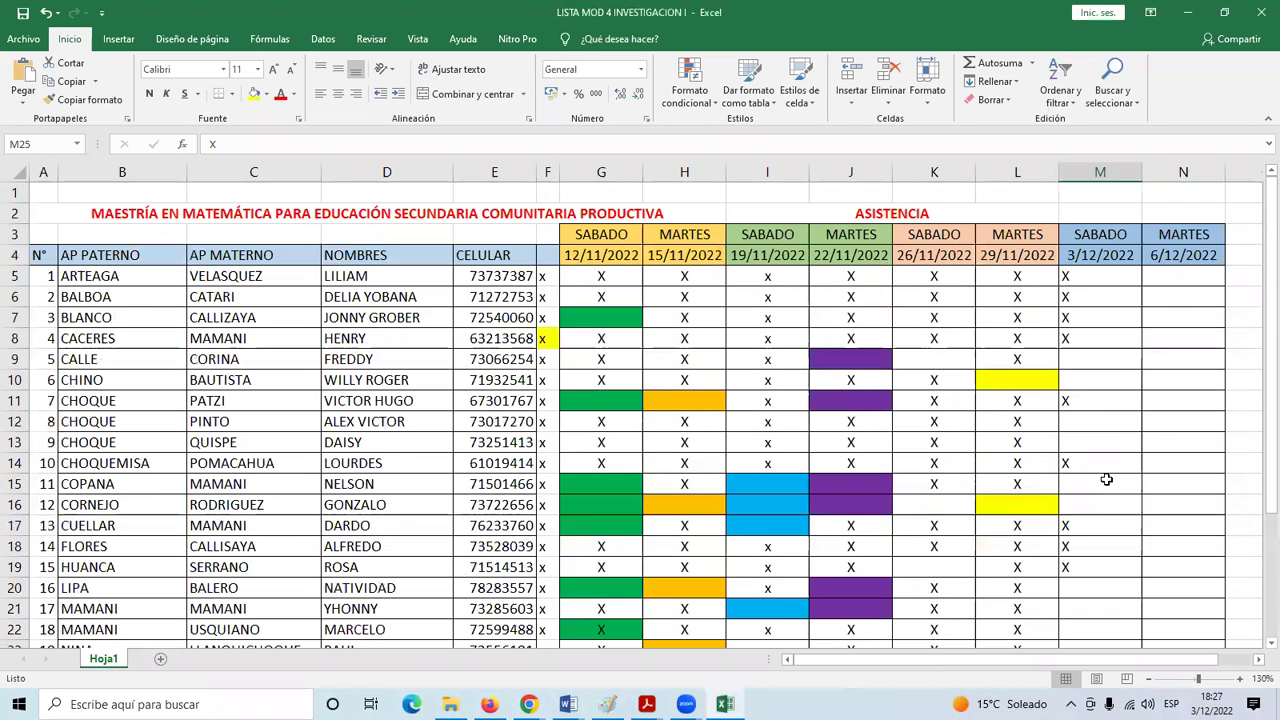
left_click(1106, 480)
scroll(1094, 497, "down", 2)
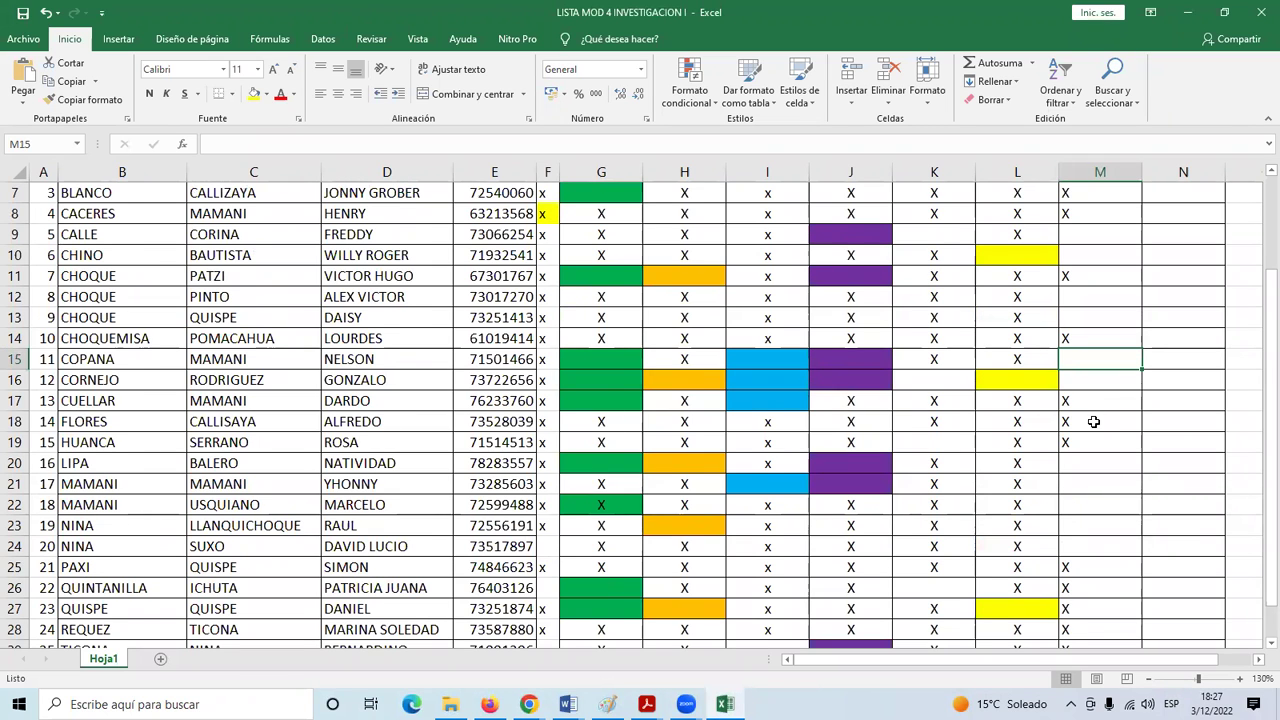
scroll(1094, 422, "up", 1)
scroll(1094, 422, "up", 2)
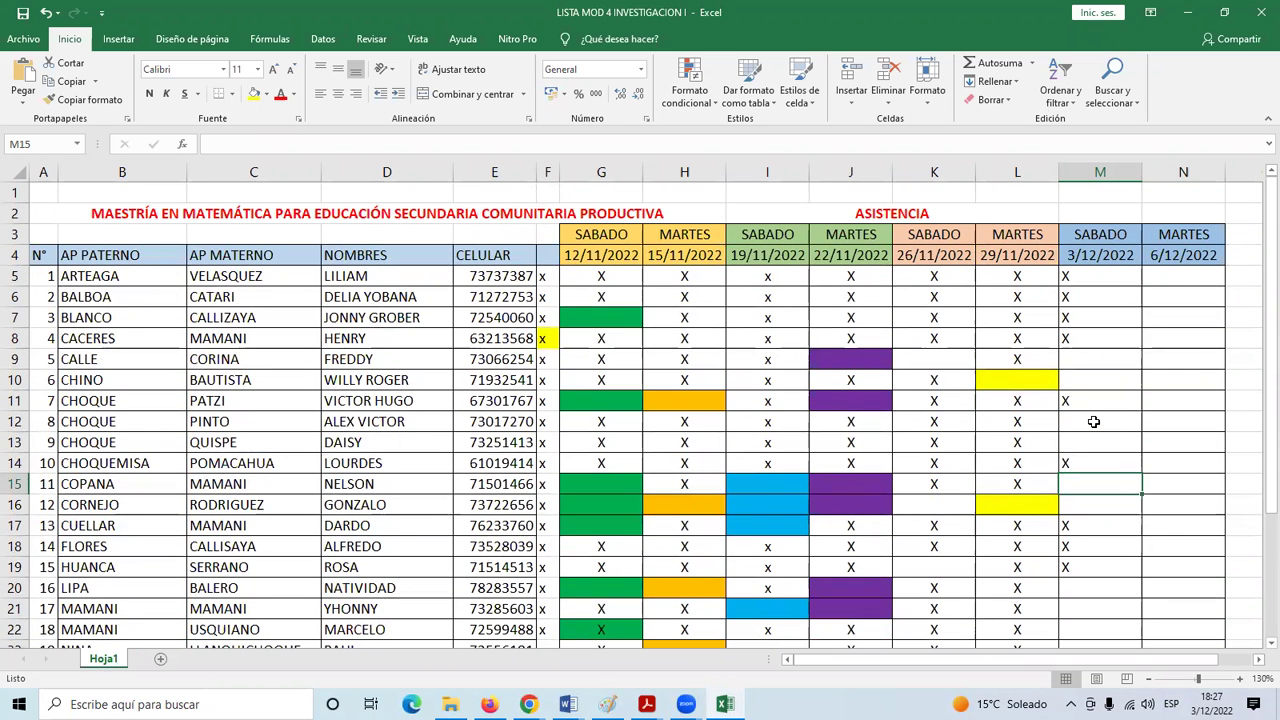
scroll(1096, 421, "down", 2)
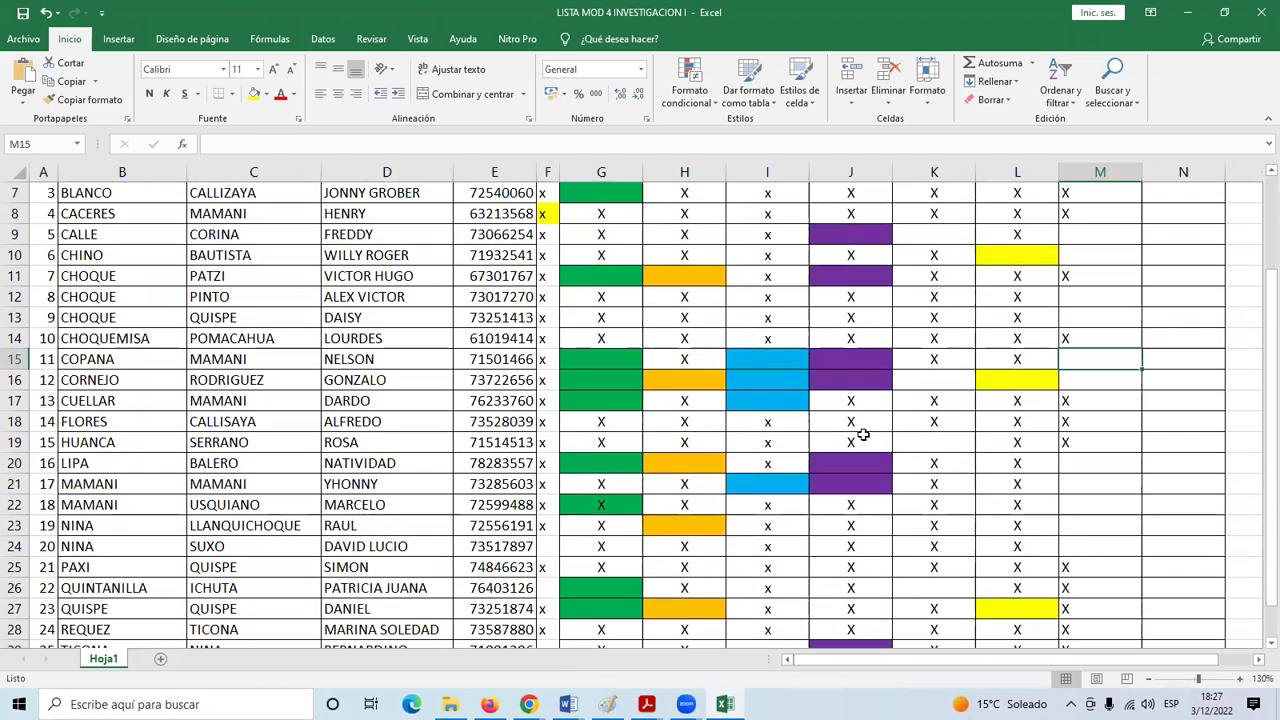
left_click(1124, 466)
type("X")
left_click(1126, 503)
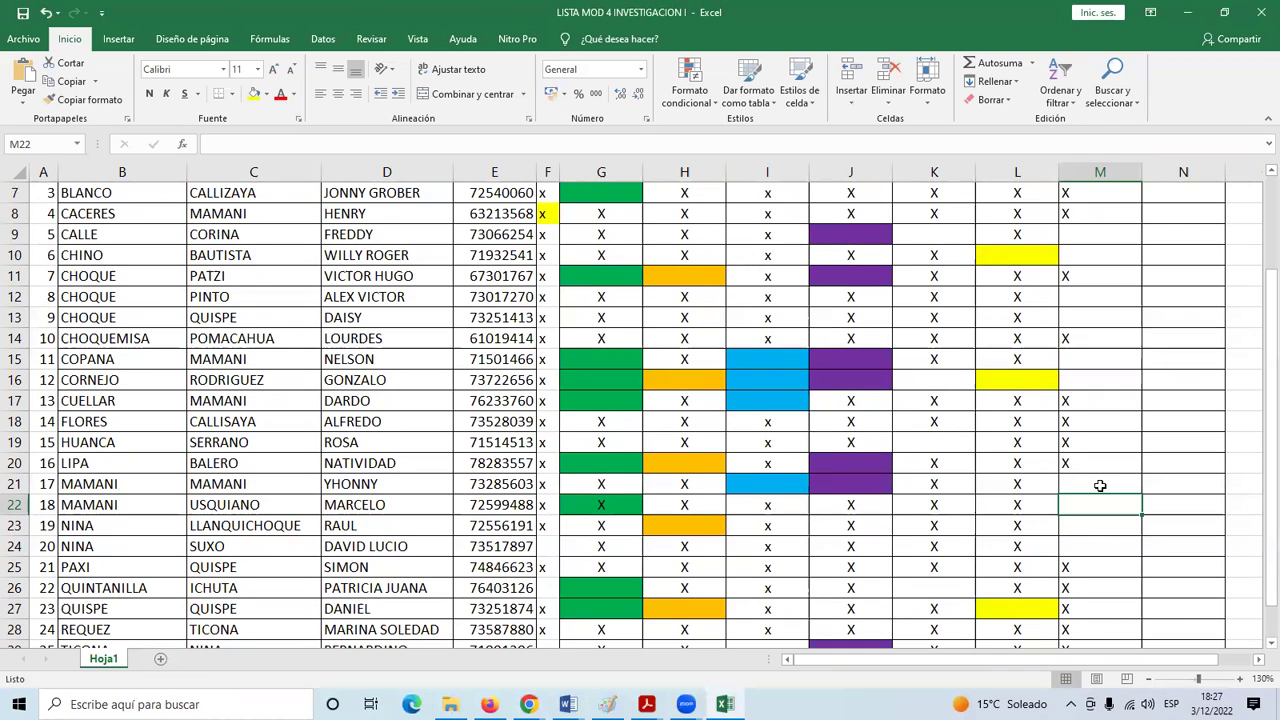
Enter an X for student 8 in the 3/12/2022 column (M12) and save the workbook
key("Up")
key("Up")
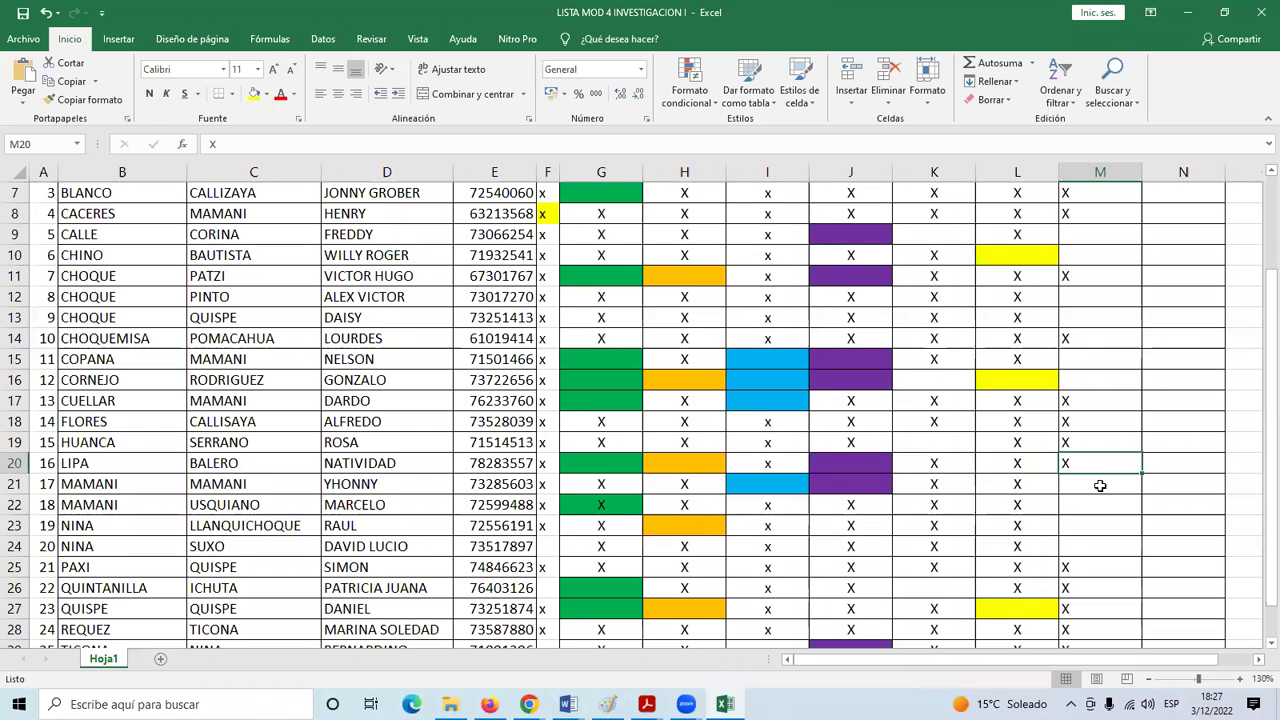
key("Up")
key("Up")
key("Up")
key("Up")
key("Up")
key("Up")
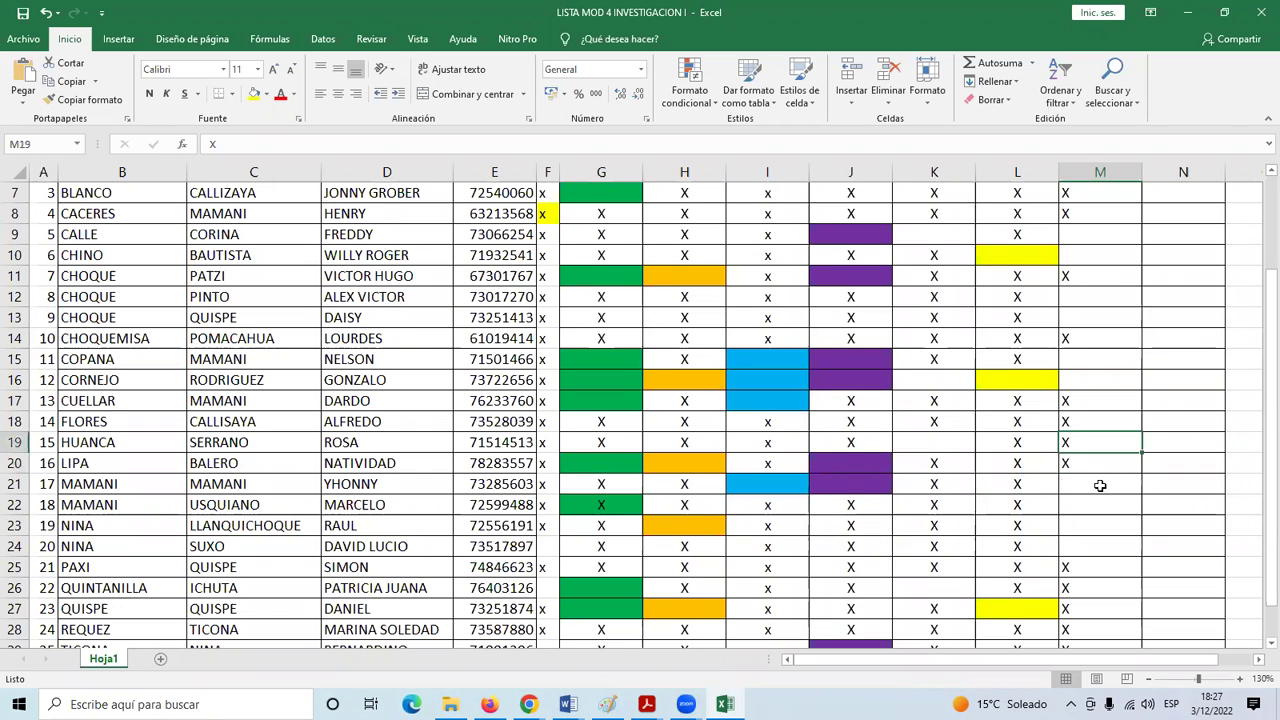
key("Up")
key("Up")
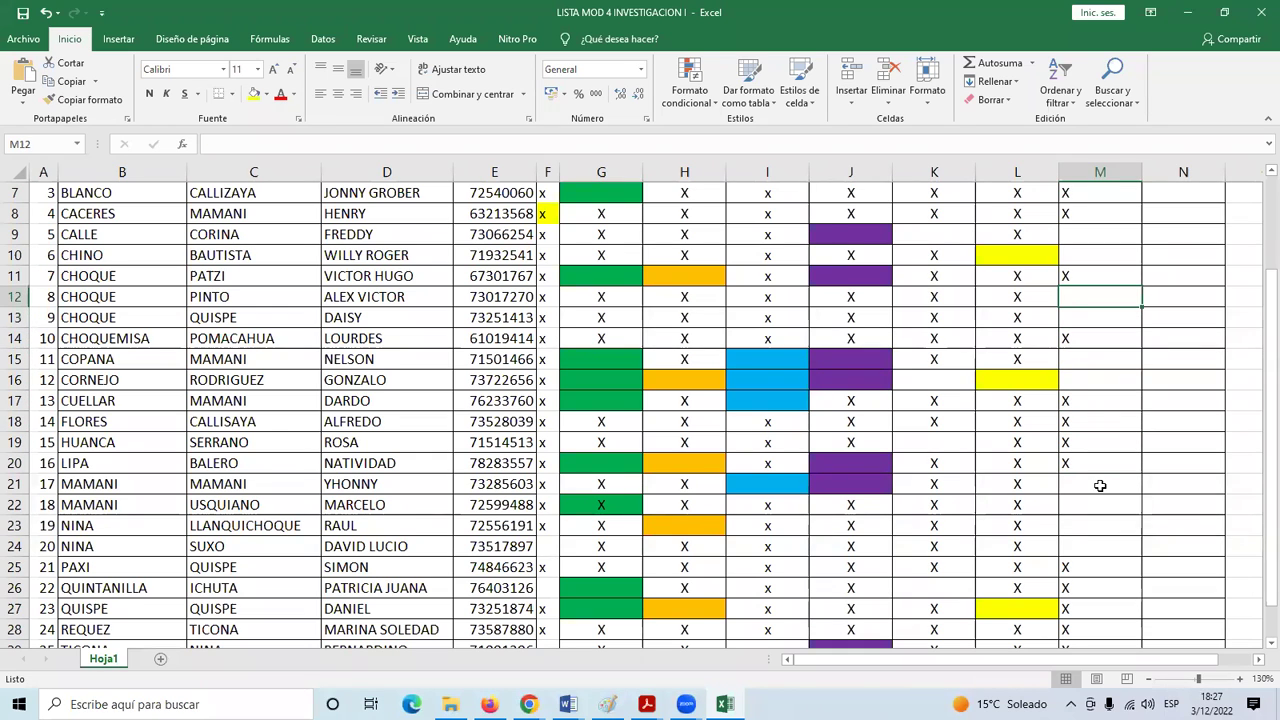
type("X")
key("Return")
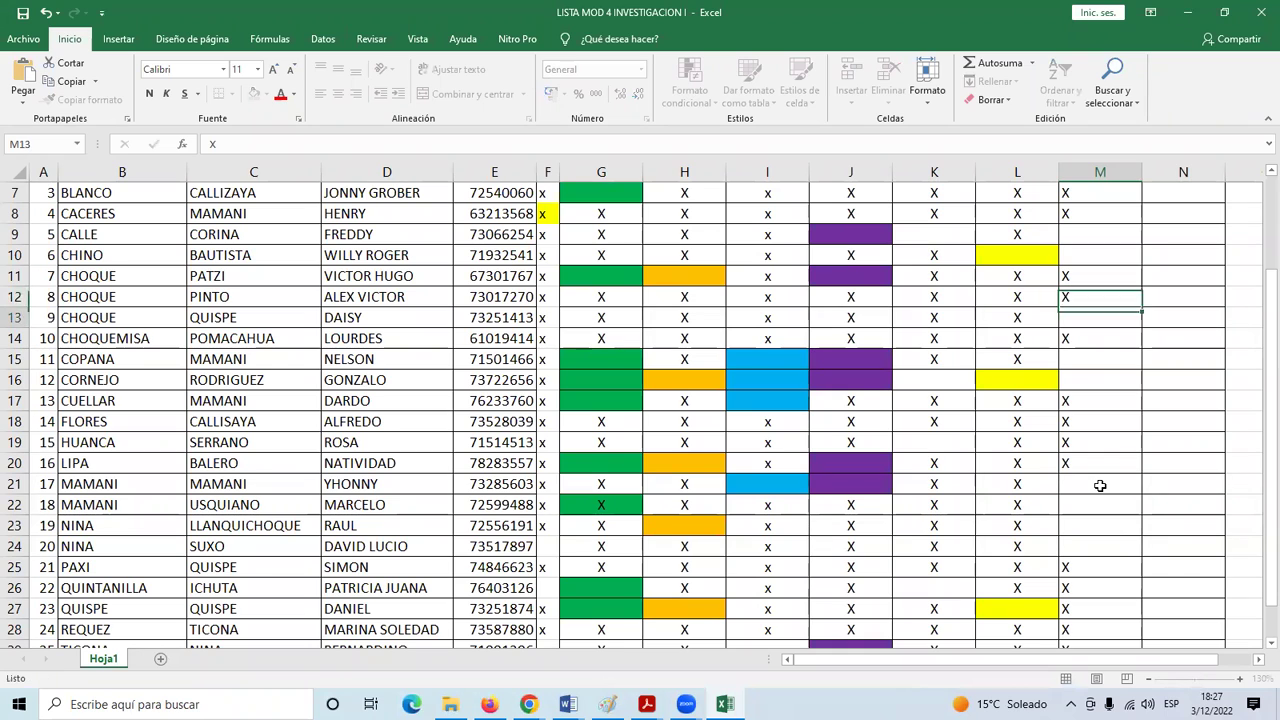
key("Up")
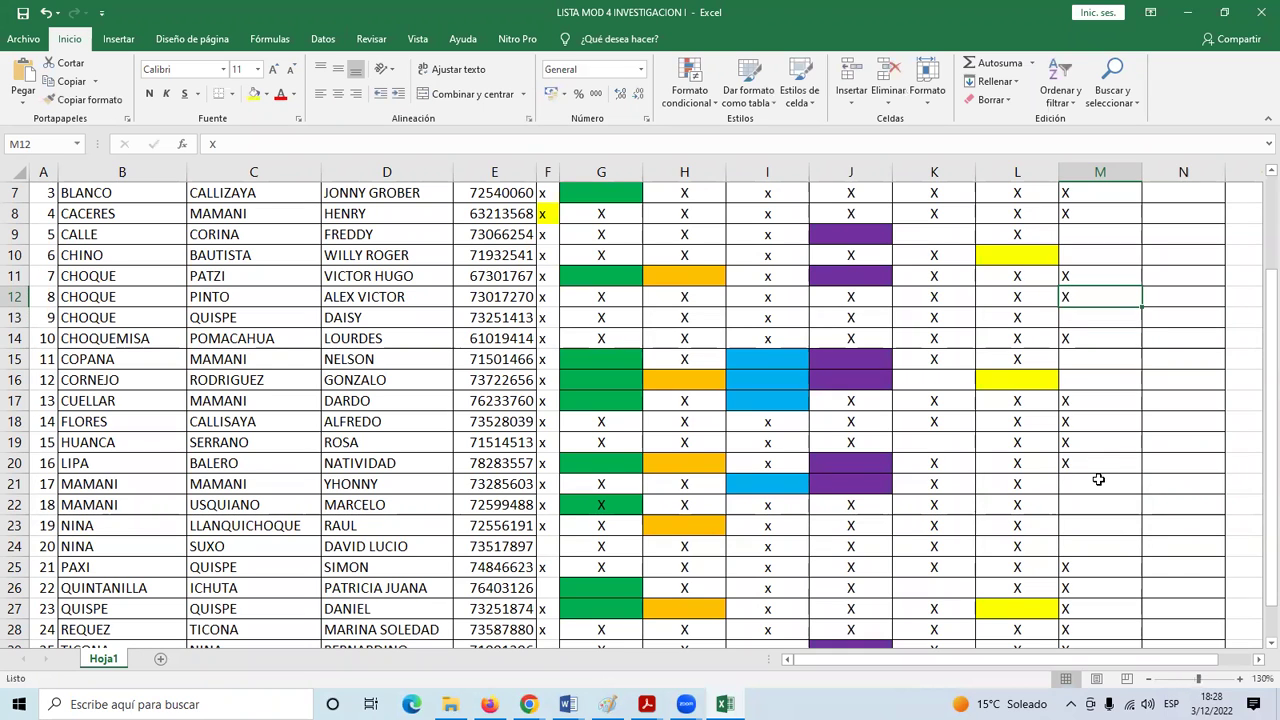
left_click(21, 20)
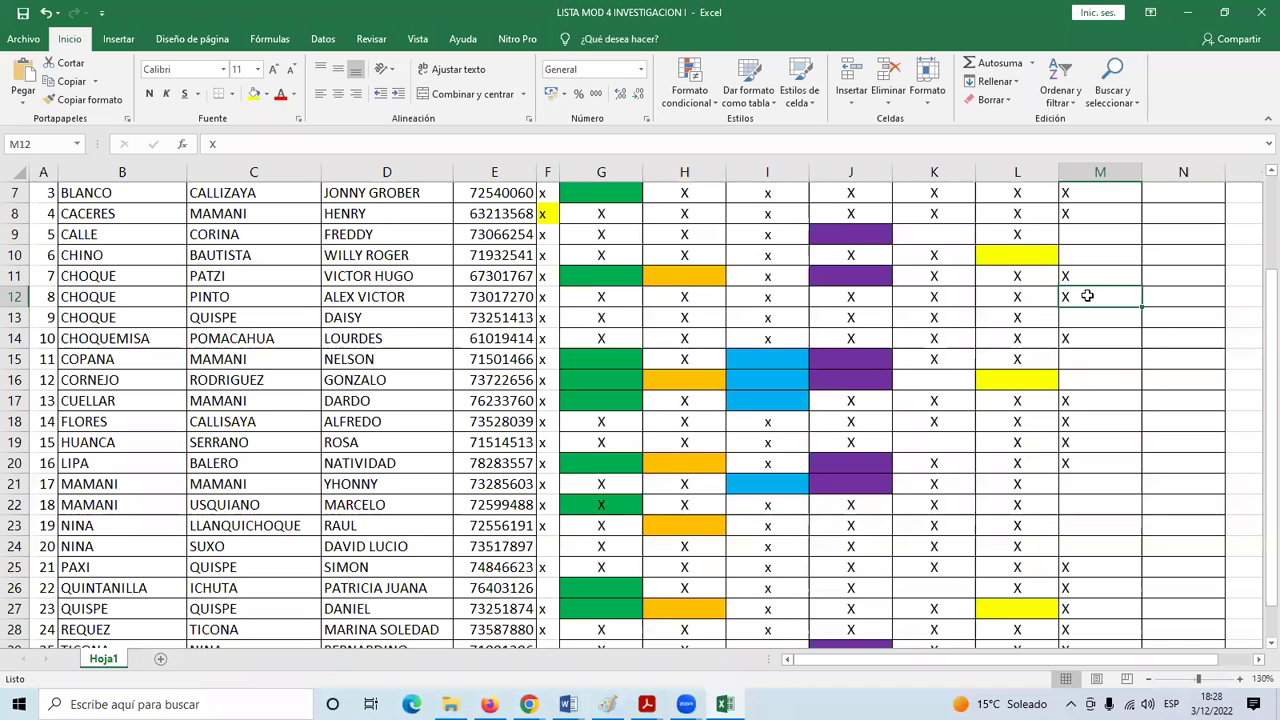
Enter an X for student 20 in the 3/12/2022 column (M24) and save the workbook
key("Down")
key("Down")
key("Down")
key("Down")
key("Down")
key("Down")
key("Down")
key("Down")
key("Down")
key("Down")
key("Down")
key("Down")
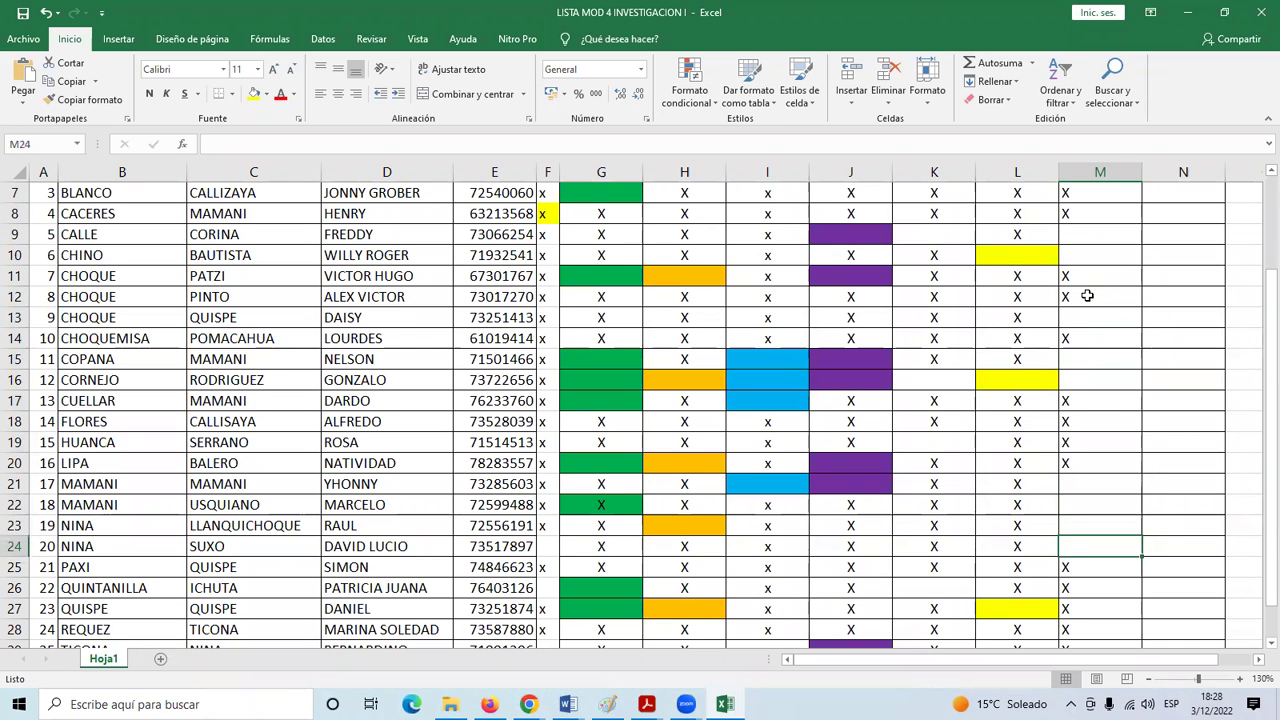
type("X")
key("Return")
key("Up")
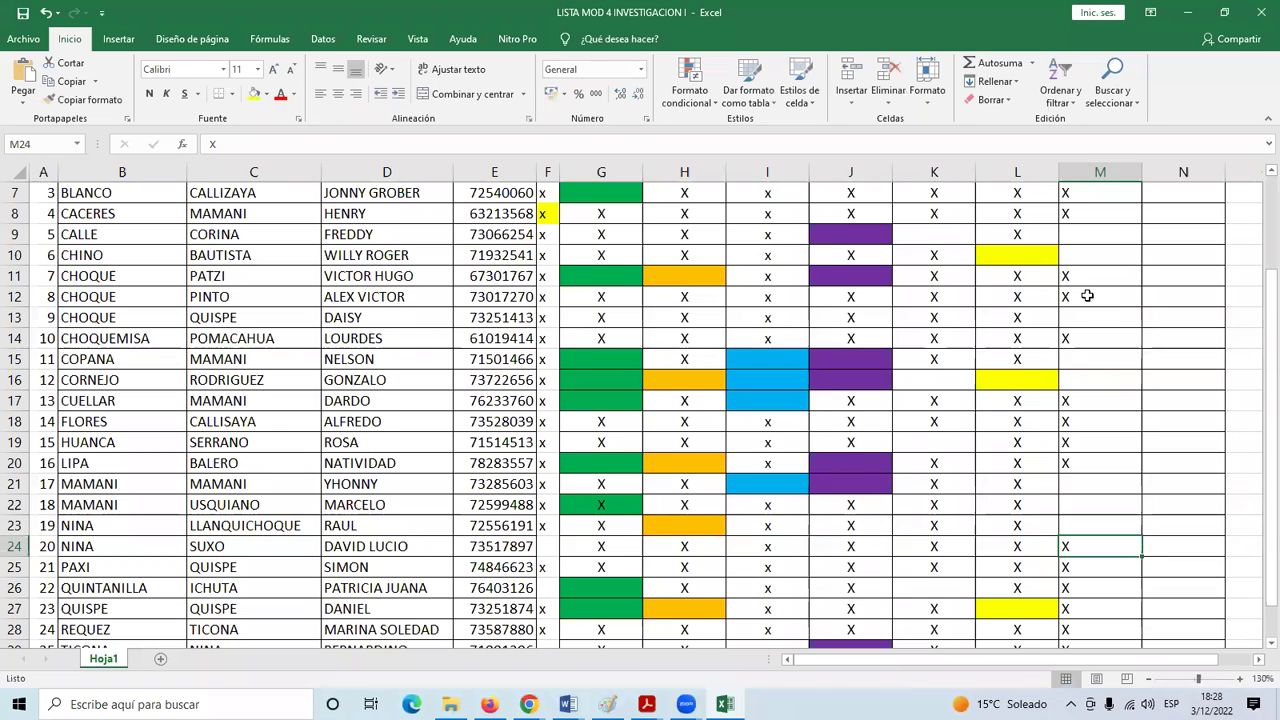
left_click(22, 18)
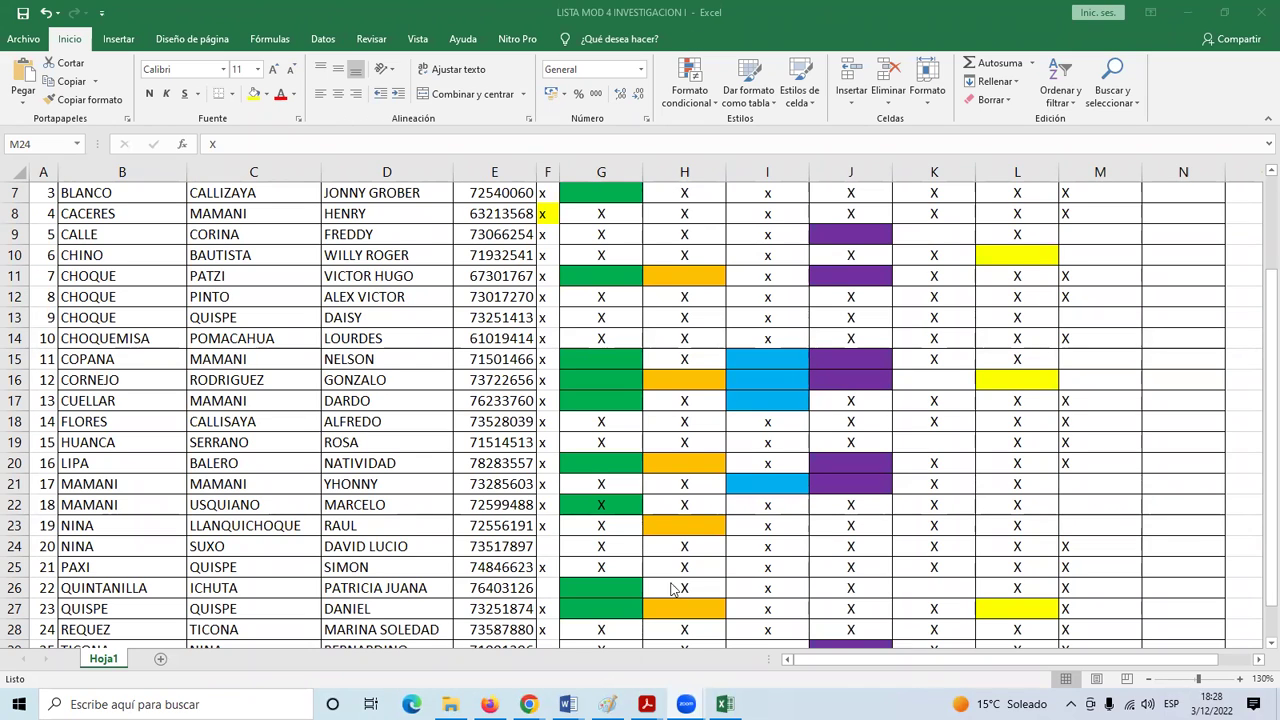
left_click(20, 17)
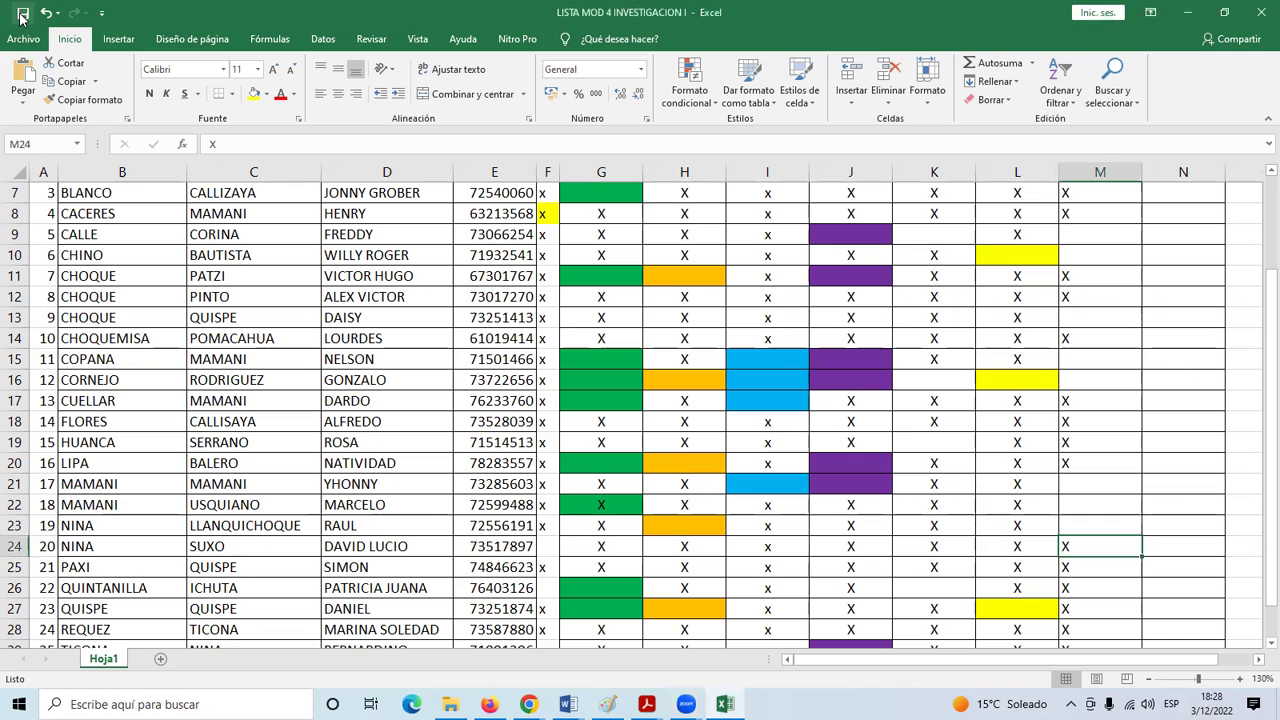
left_click(20, 17)
Check the December 2022 dates in the system calendar and close it
left_click(1211, 704)
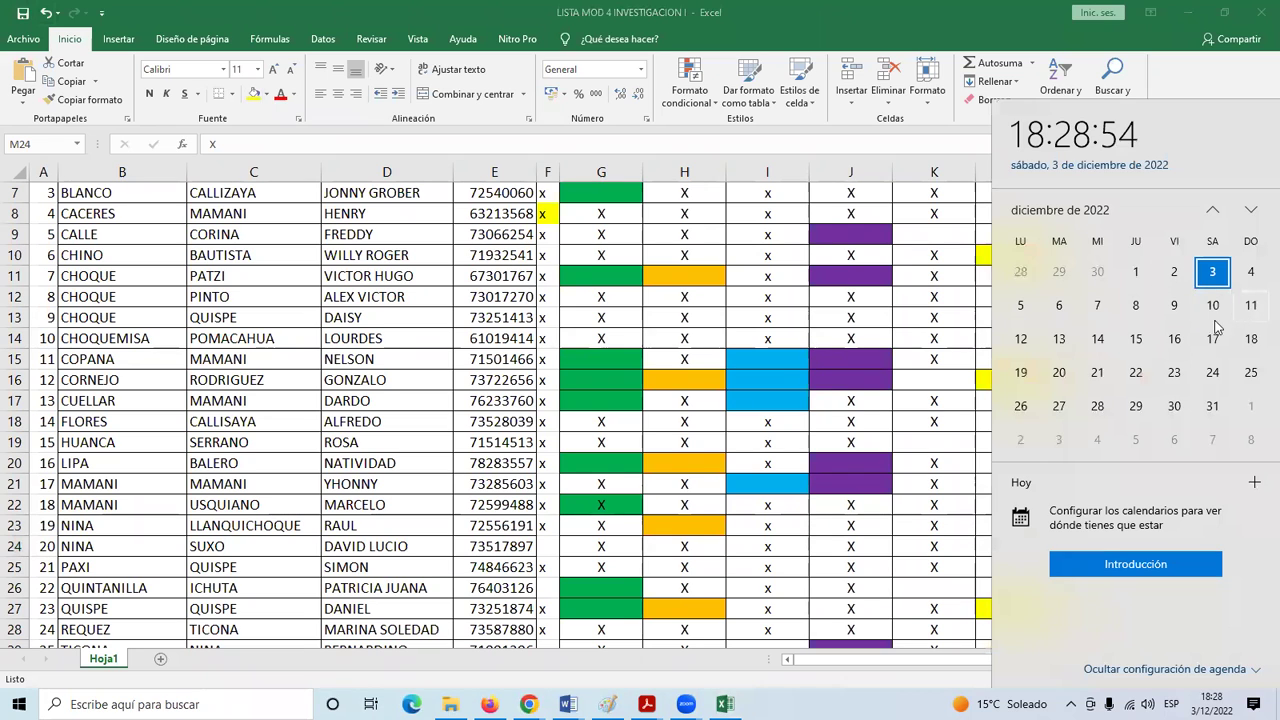
key("Escape")
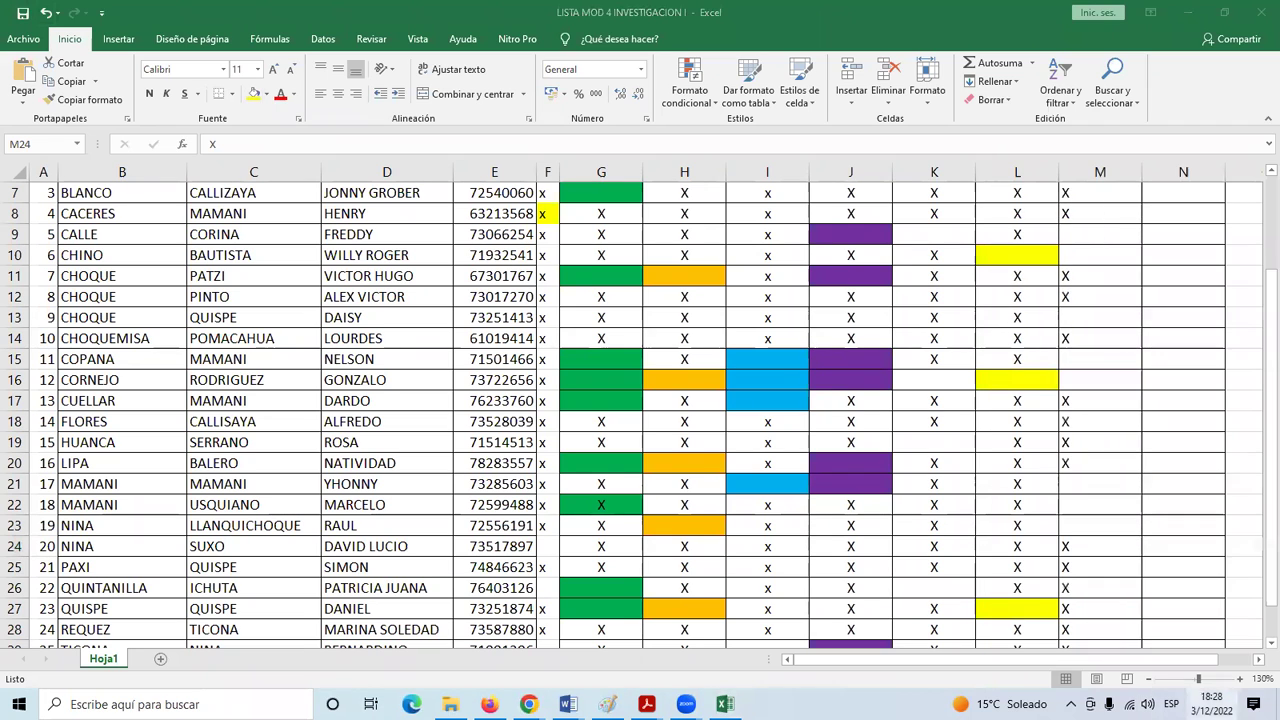
Minimize the attendance workbook, switch to the "Orientaciones didácticas semana 4" PDF in Chrome, and dismiss the browser's downloads bar
left_click(1184, 11)
left_click(1065, 29)
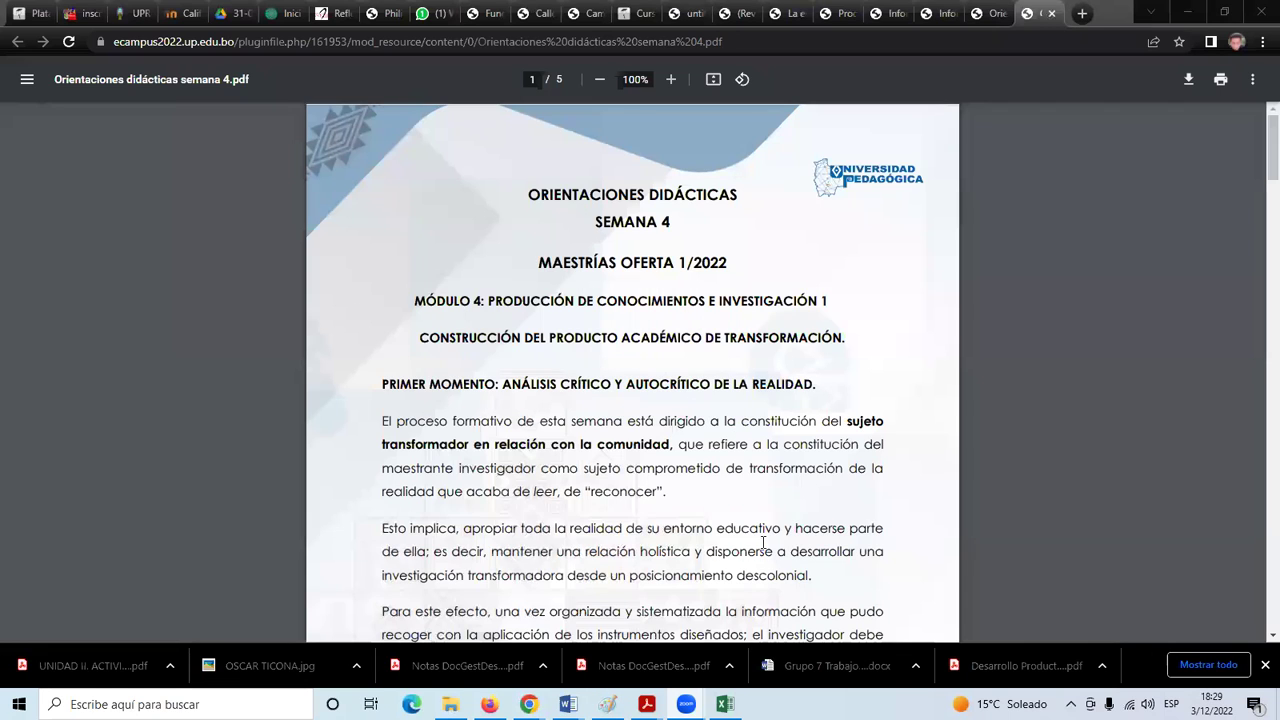
left_click(1263, 665)
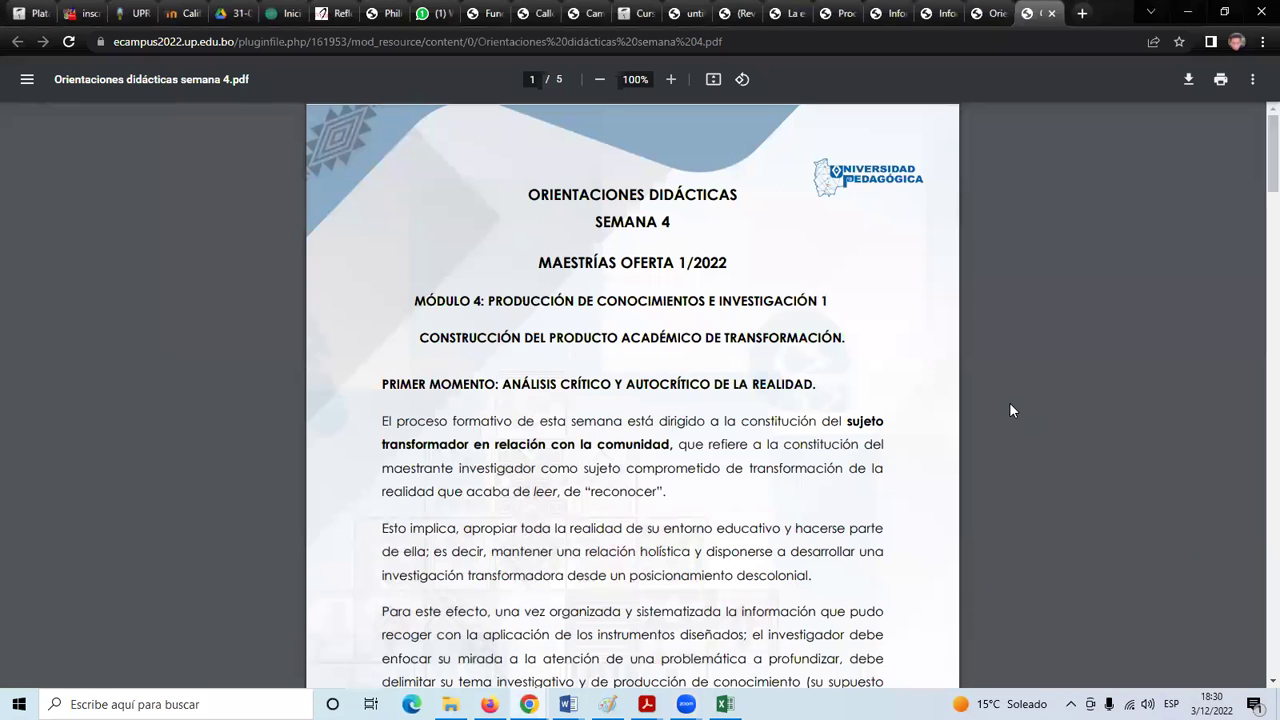